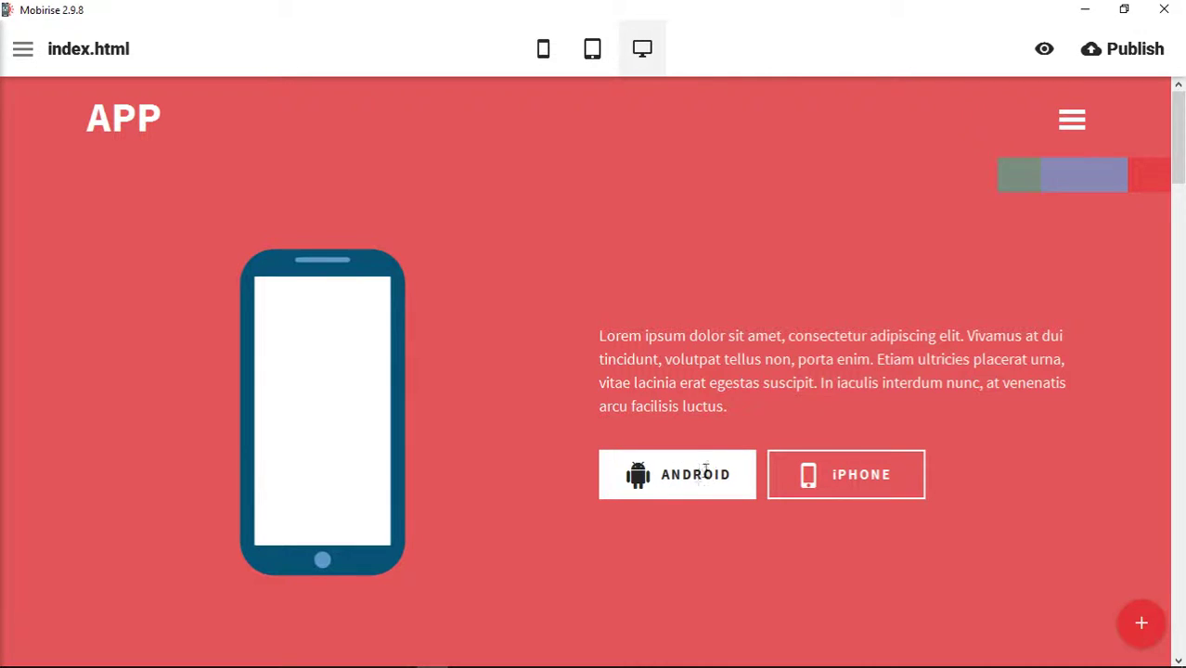
# Step: In Chrome, open Slack's app details page on Google Play
pyautogui.moveTo(429, 652)
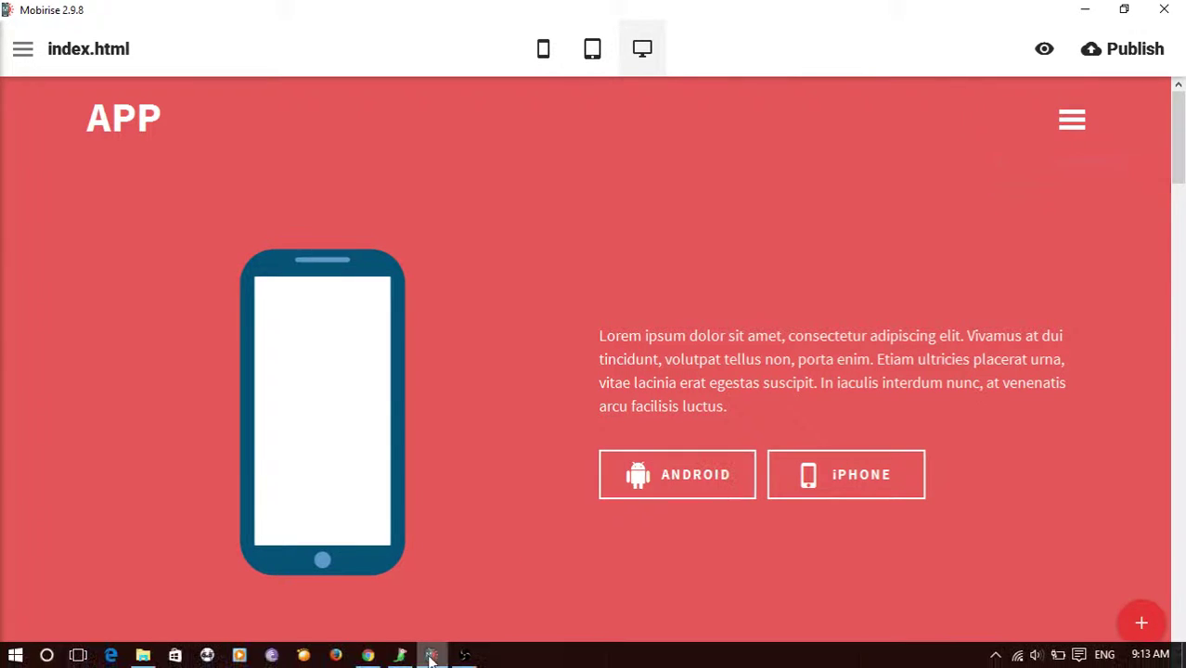
pyautogui.click(370, 656)
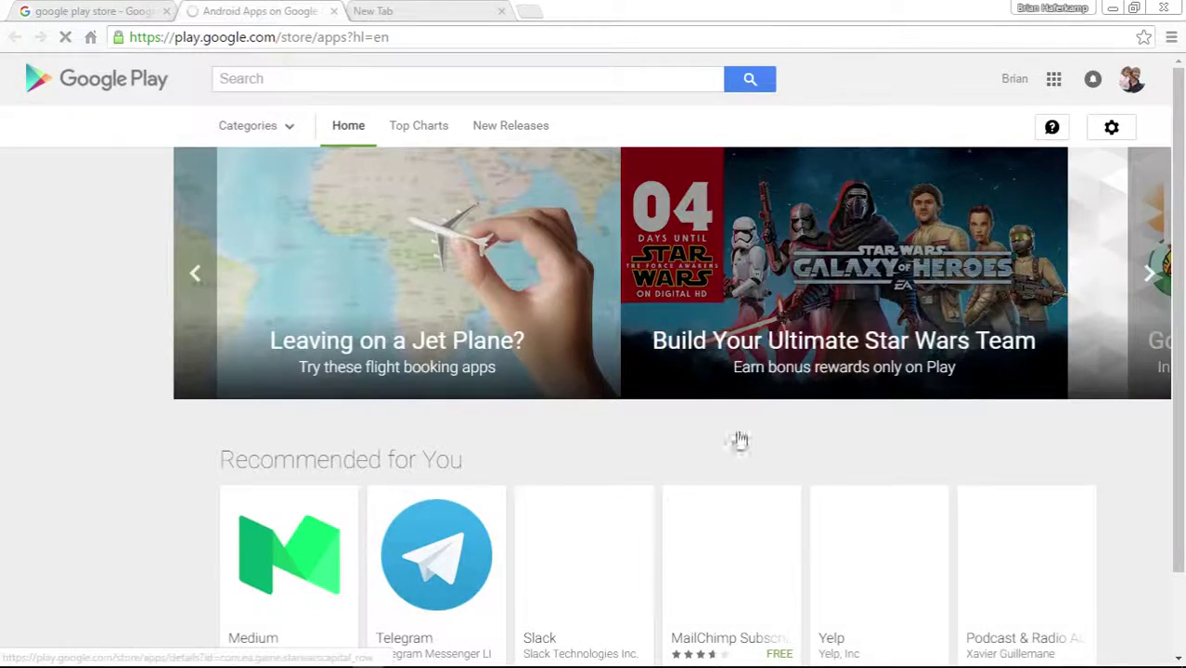
pyautogui.scroll(-1, 608, 477)
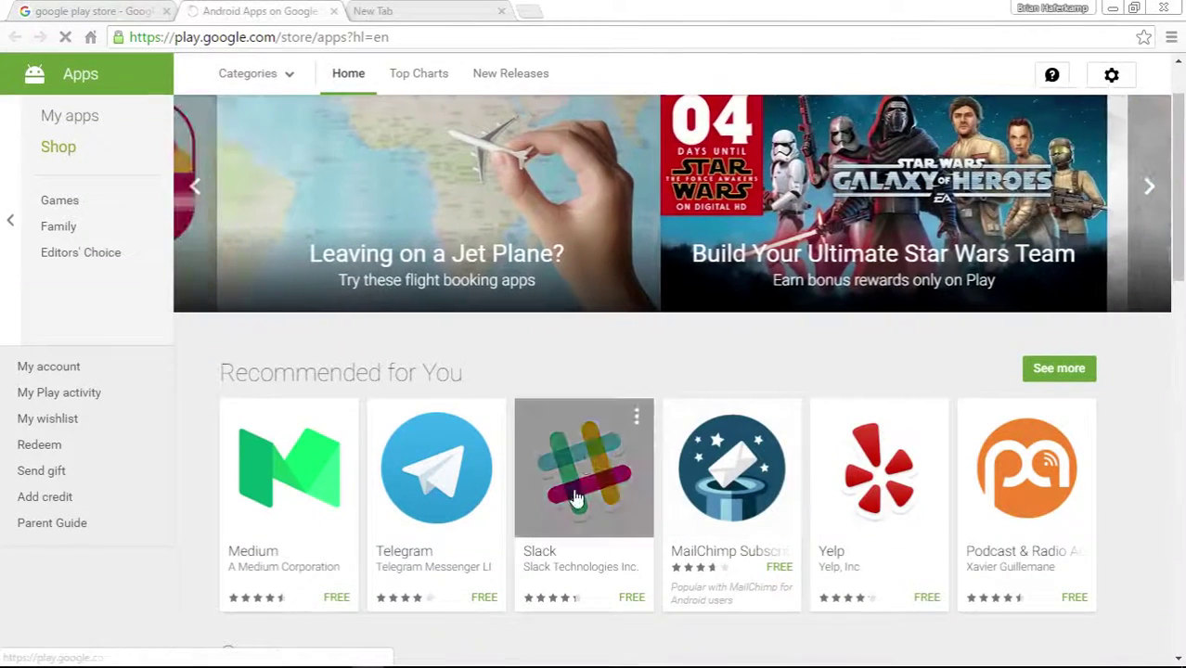
pyautogui.click(583, 497)
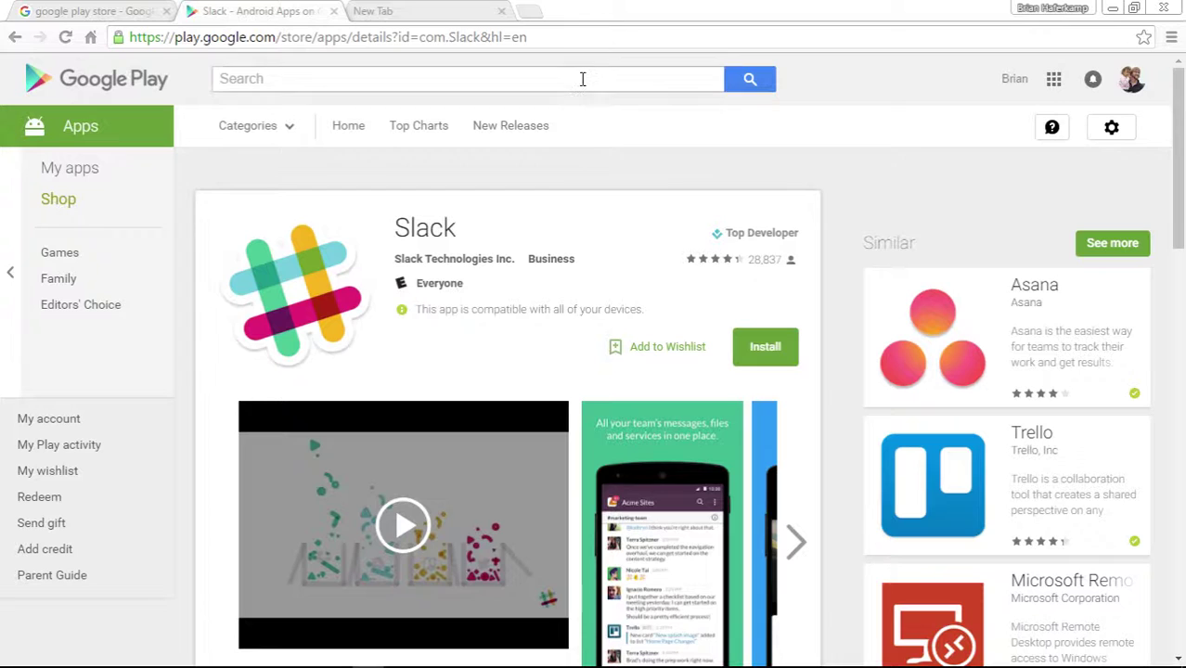
# Step: Copy the Slack Play Store address (details?id=com.Slack&hl=en) from the address bar
pyautogui.click(552, 37)
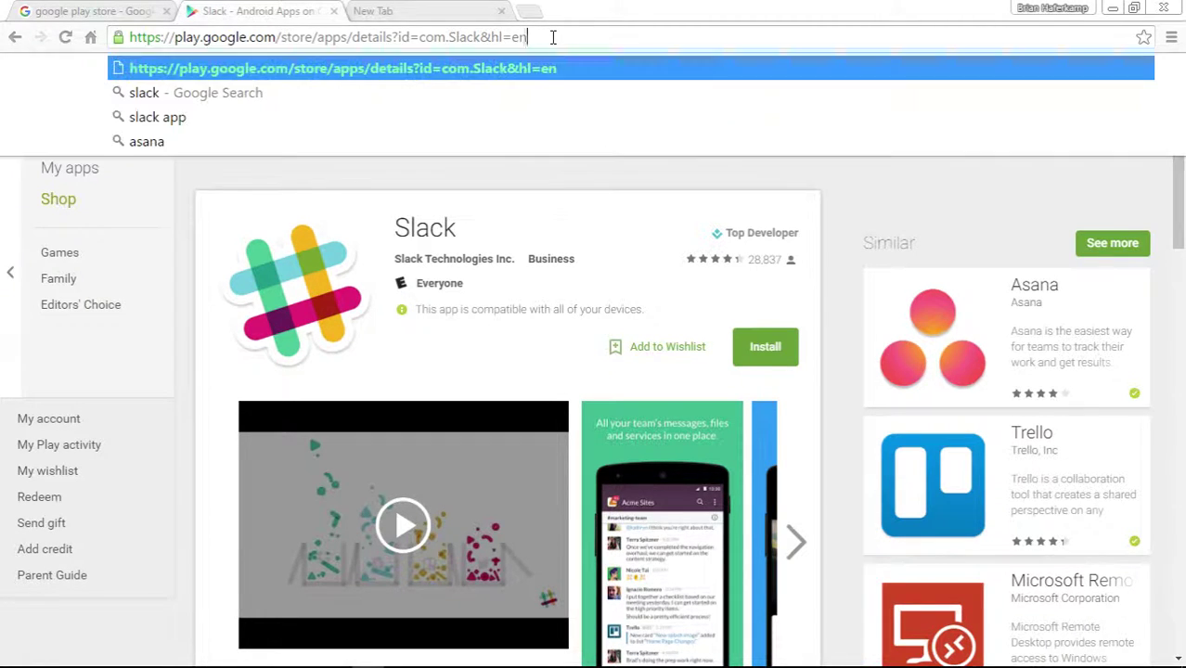
pyautogui.rightClick(502, 43)
pyautogui.click(524, 170)
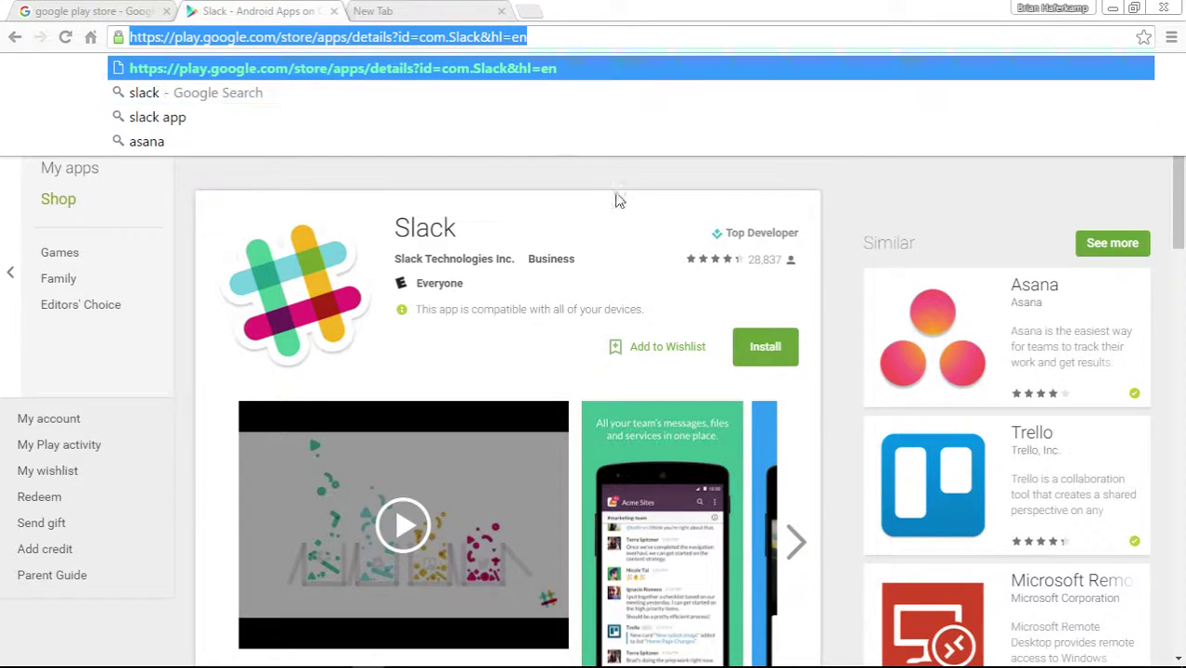
pyautogui.click(842, 312)
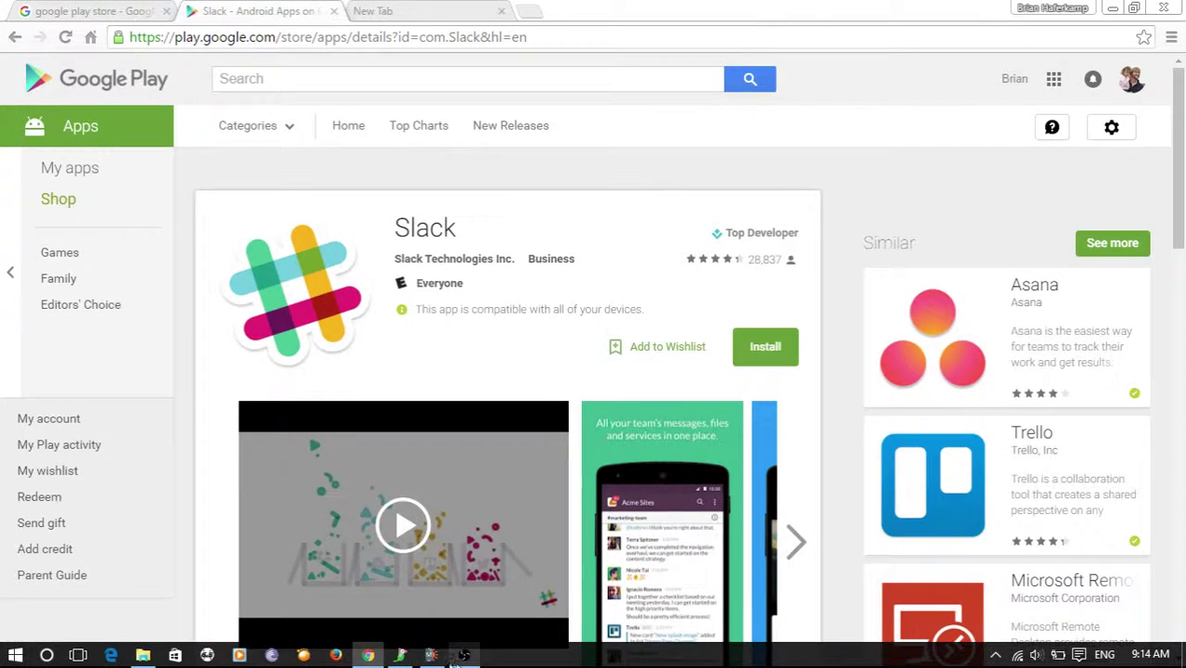
# Step: Replace the ANDROID button's # link with the pasted Slack Play Store URL, opening in a new window
pyautogui.click(463, 655)
pyautogui.click(682, 474)
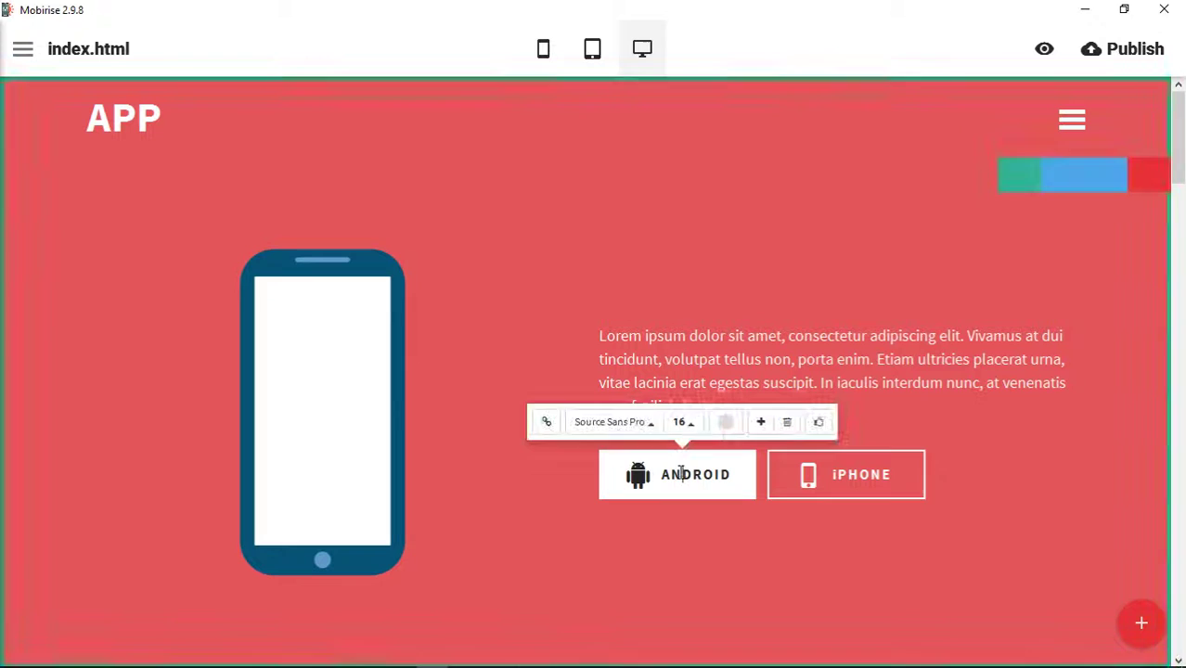
pyautogui.click(547, 422)
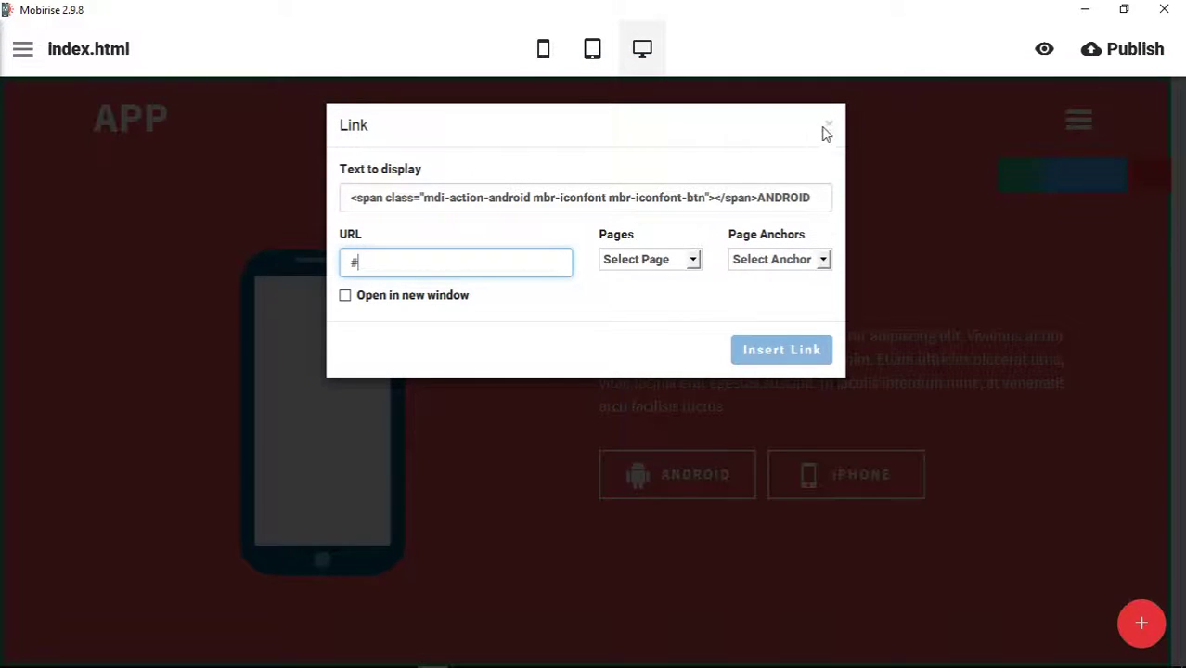
pyautogui.click(638, 443)
pyautogui.click(691, 473)
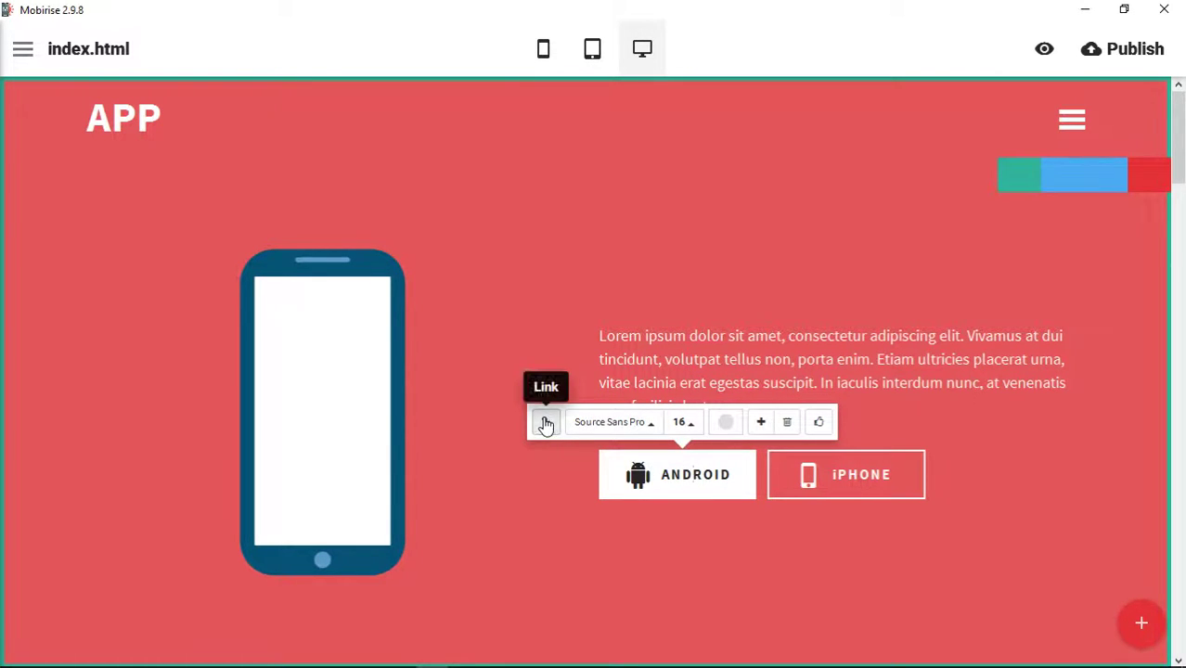
pyautogui.click(546, 423)
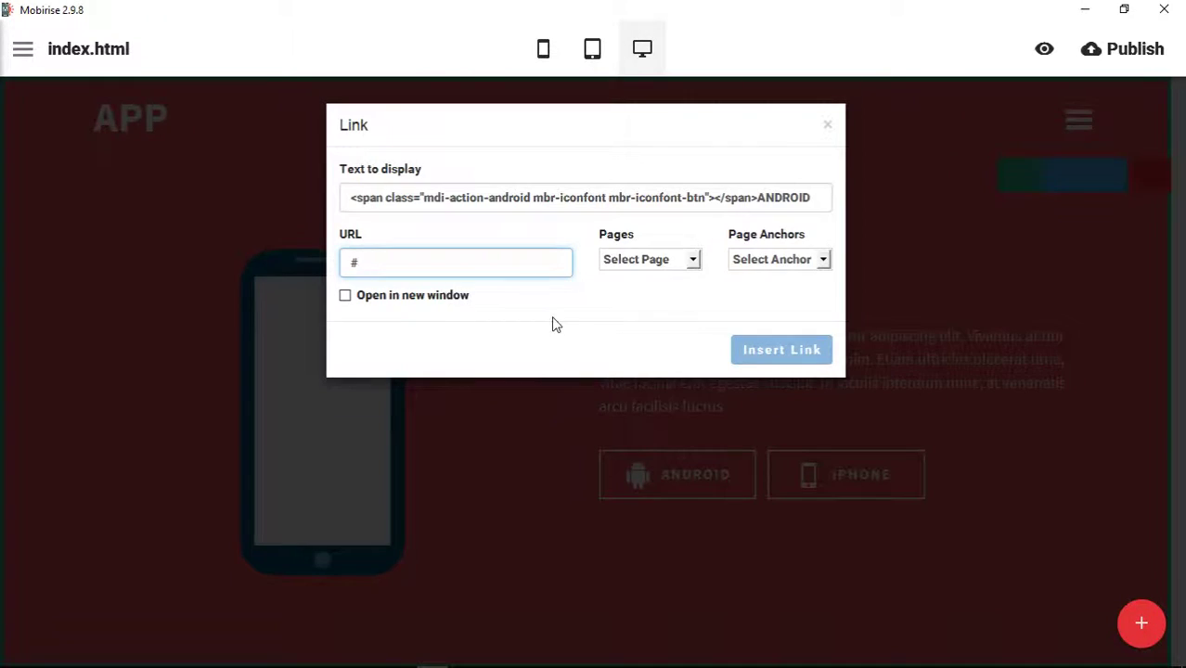
pyautogui.doubleClick(372, 263)
pyautogui.rightClick(397, 262)
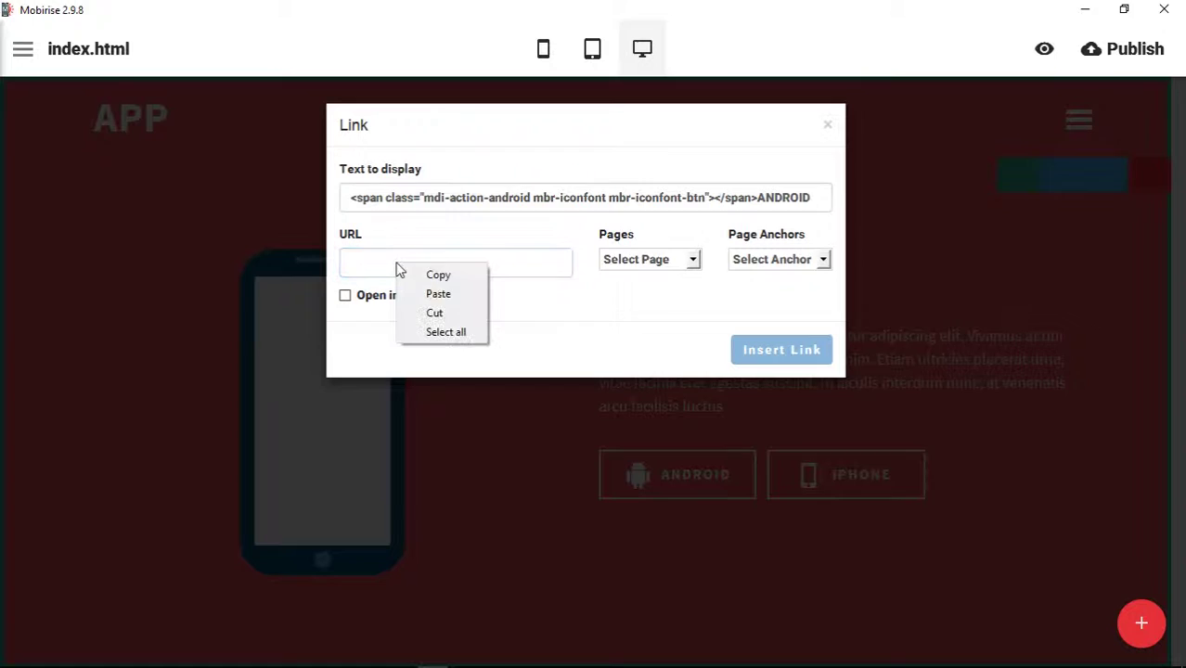
pyautogui.click(437, 292)
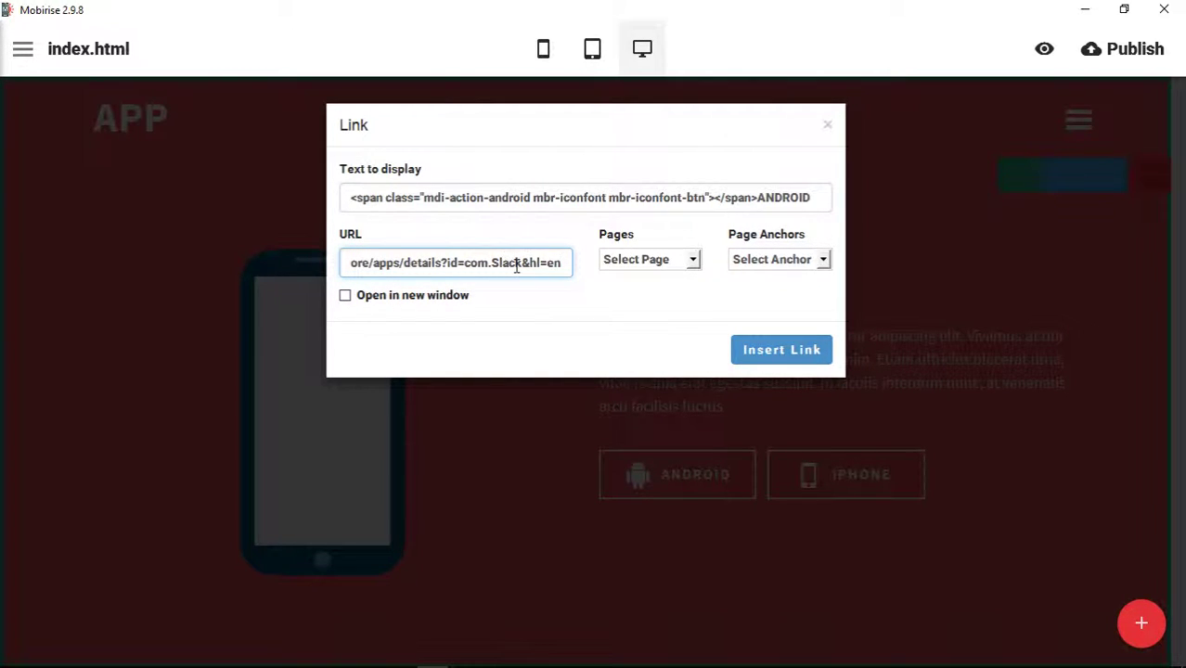
pyautogui.click(375, 303)
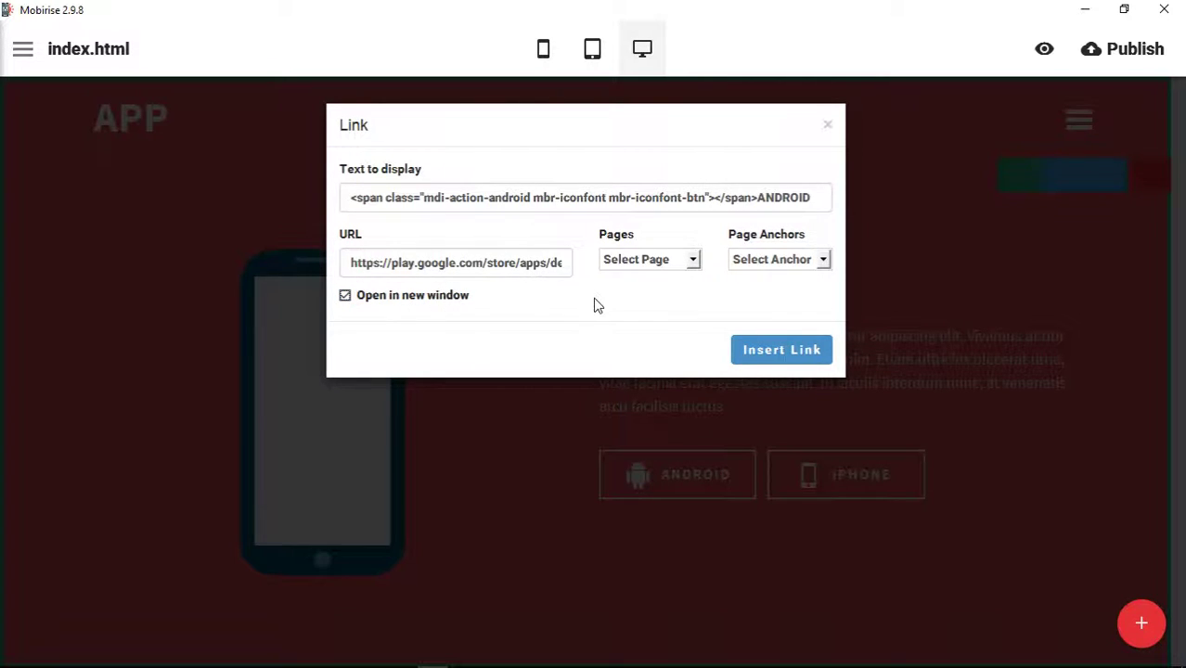
# Step: Insert the ANDROID link and confirm in the Chrome preview that it opens Slack's Play Store page
pyautogui.click(795, 350)
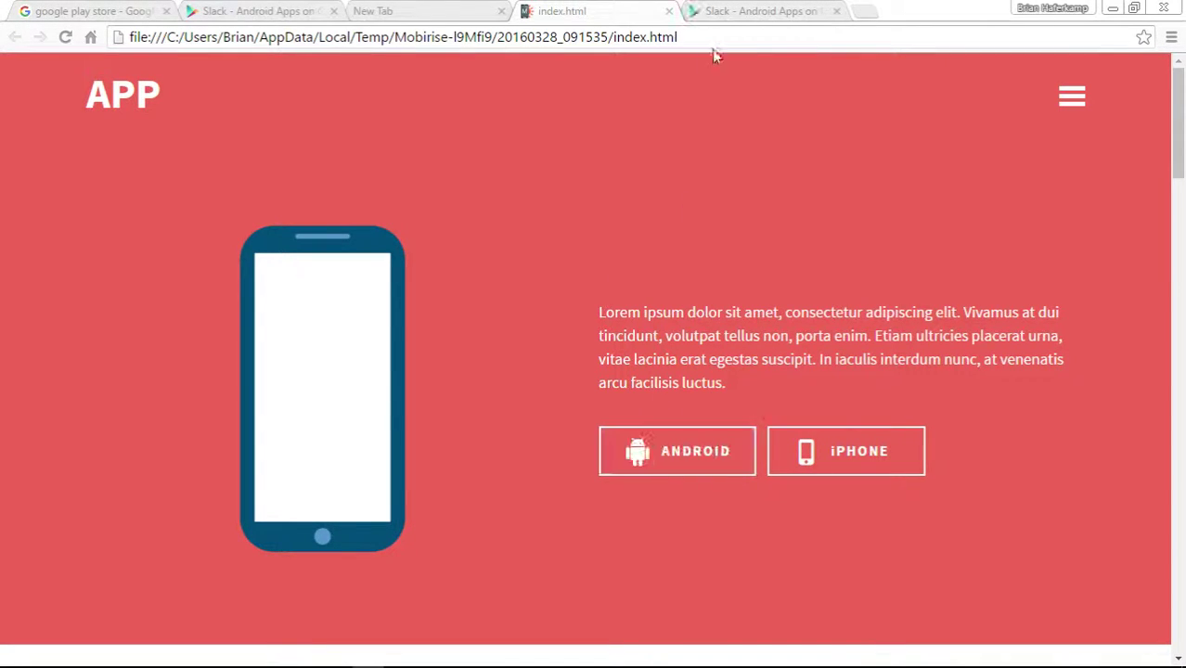
pyautogui.click(742, 15)
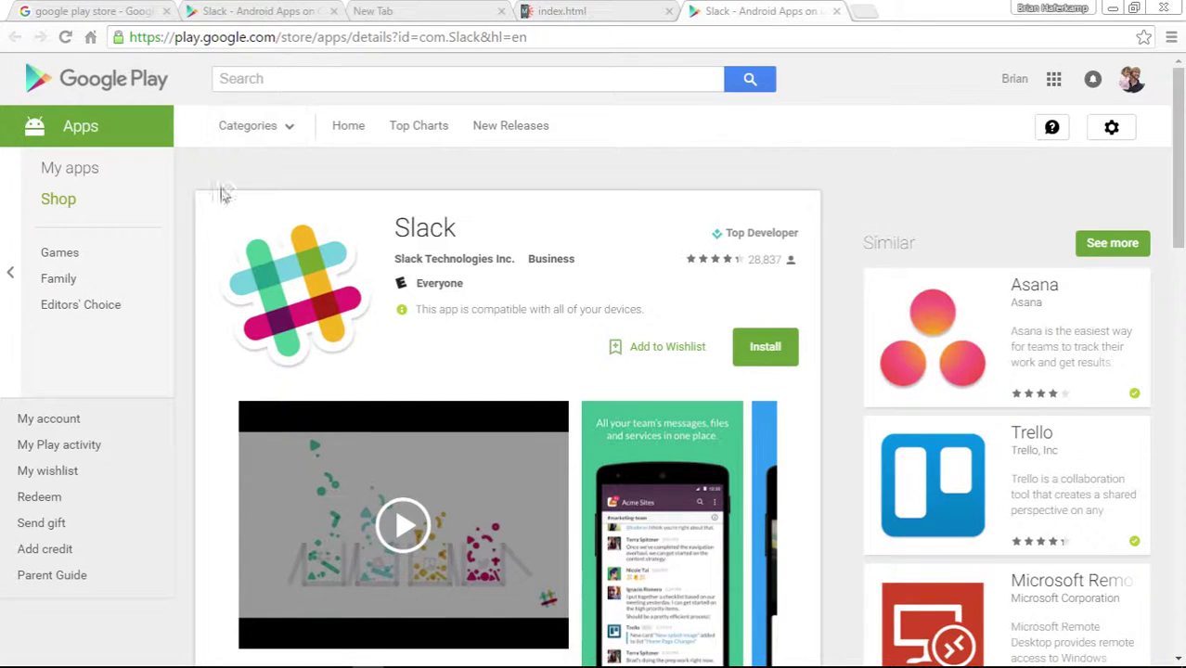
pyautogui.click(217, 11)
pyautogui.click(761, 11)
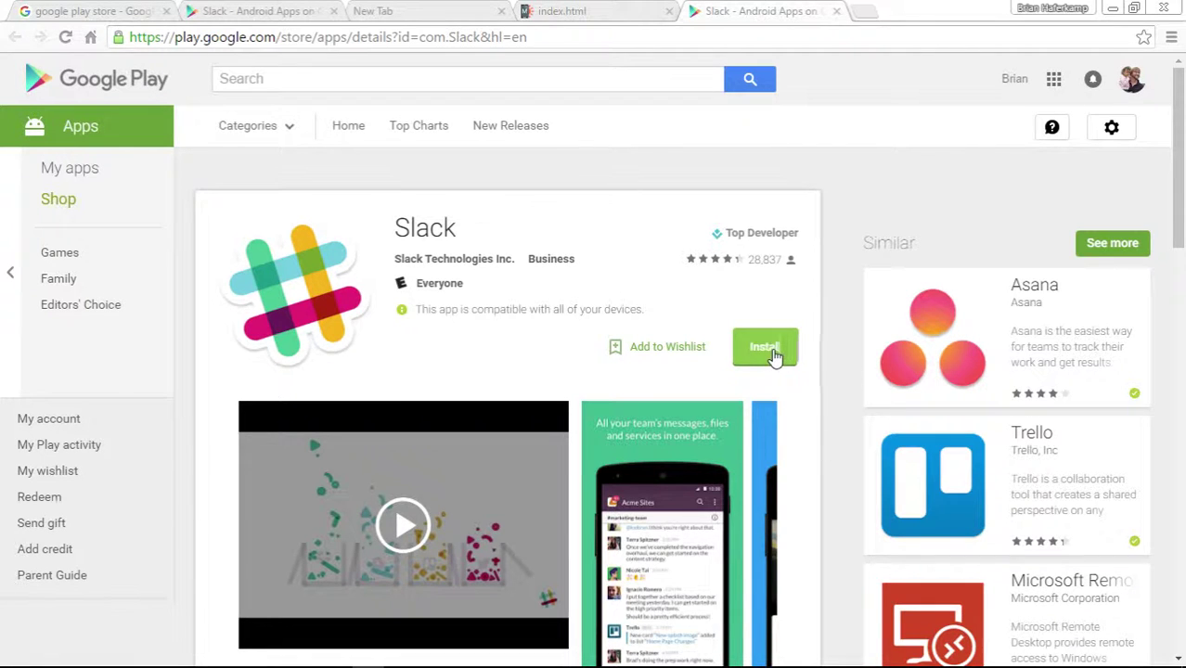
pyautogui.click(766, 350)
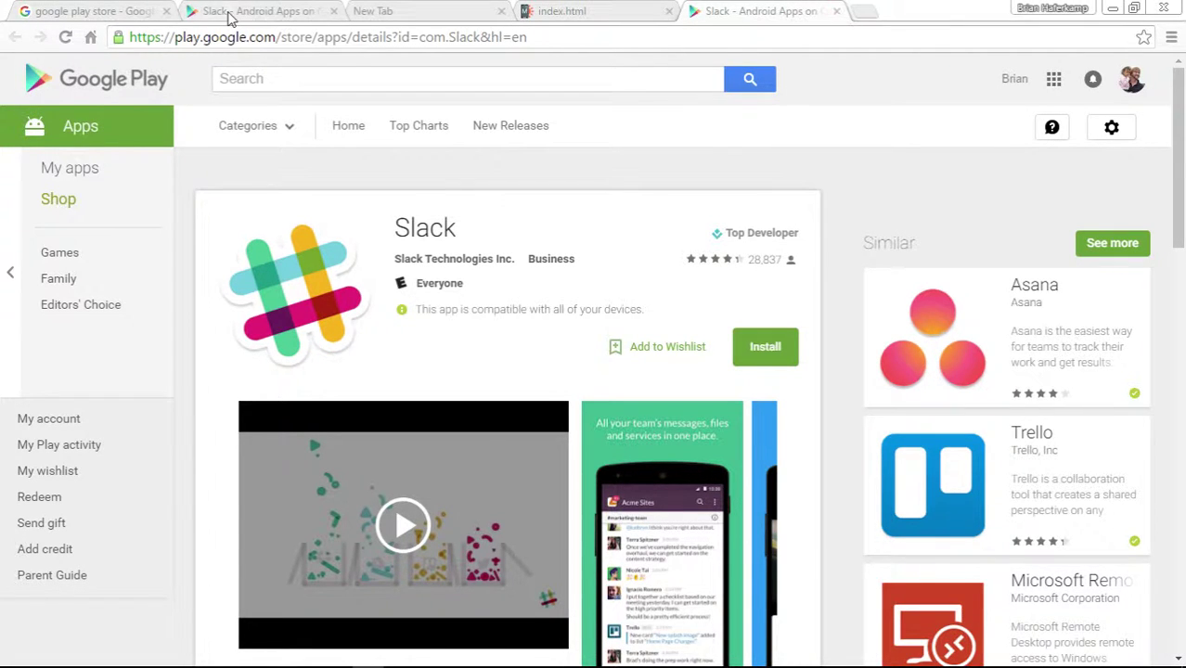
# Step: Close the index.html preview tab and the extra Slack Play Store tab in Chrome
pyautogui.click(376, 39)
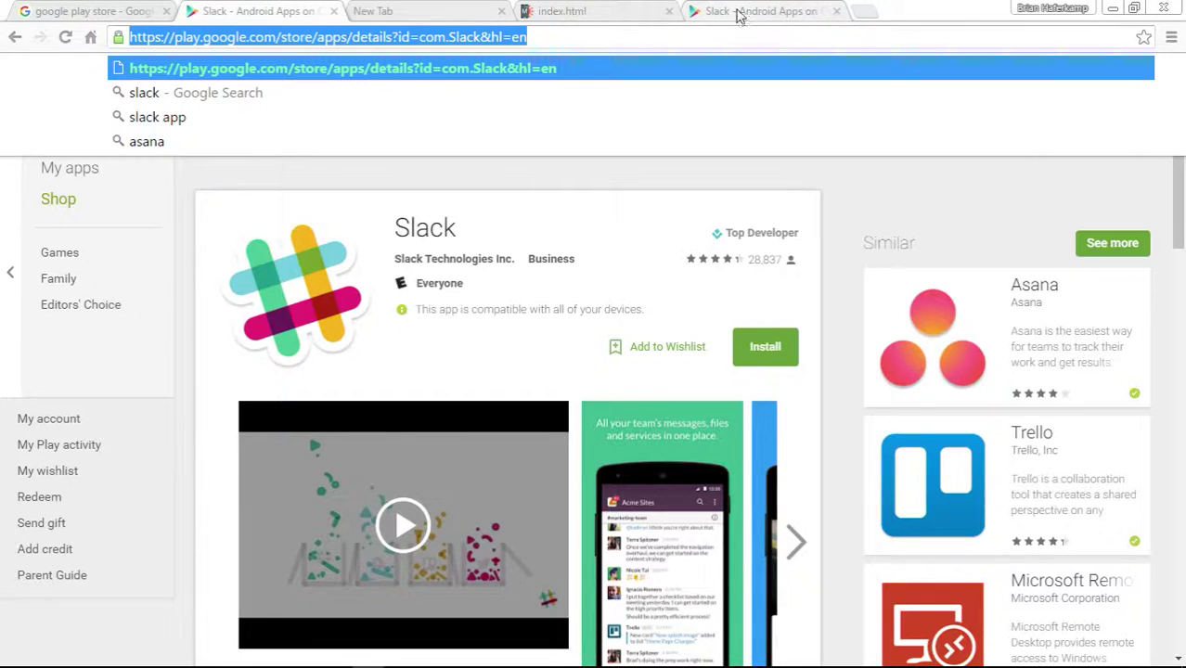
pyautogui.click(669, 11)
pyautogui.click(669, 12)
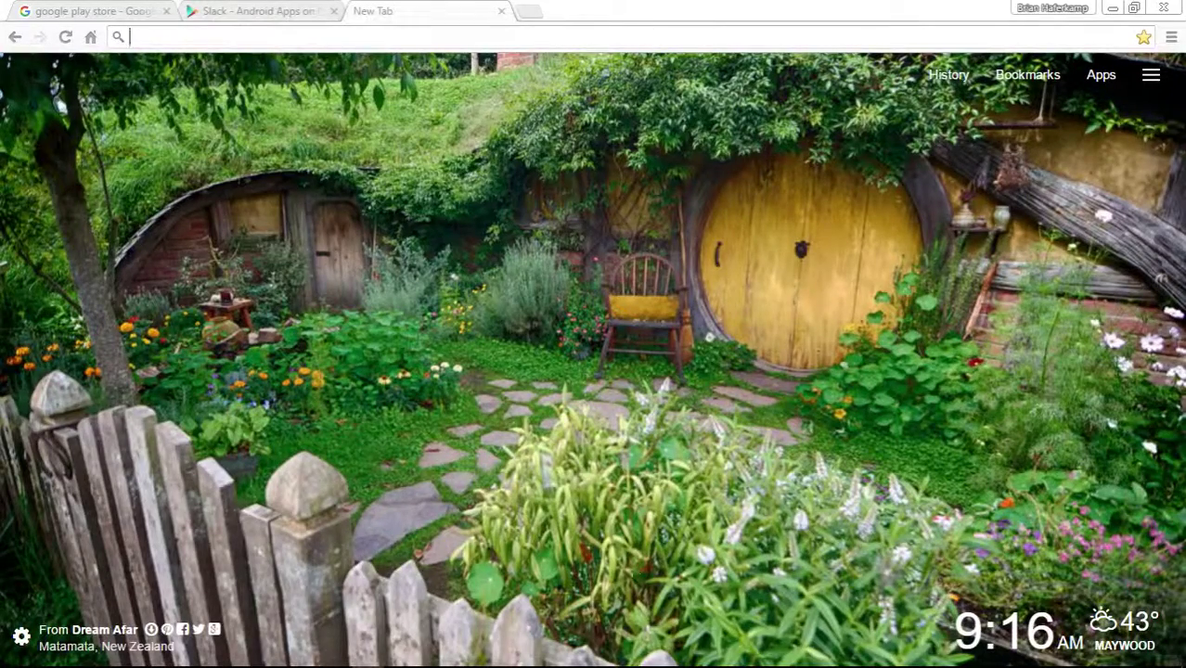
# Step: Return to Mobirise and select the iPHONE button text for editing
pyautogui.moveTo(436, 663)
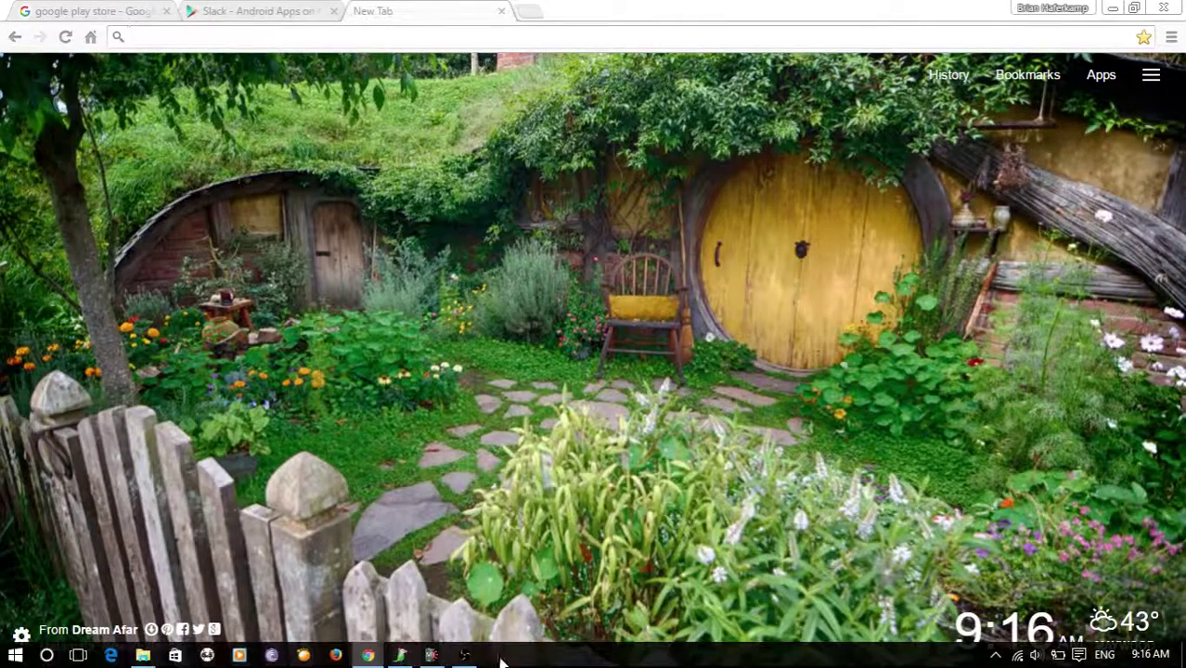
pyautogui.click(431, 656)
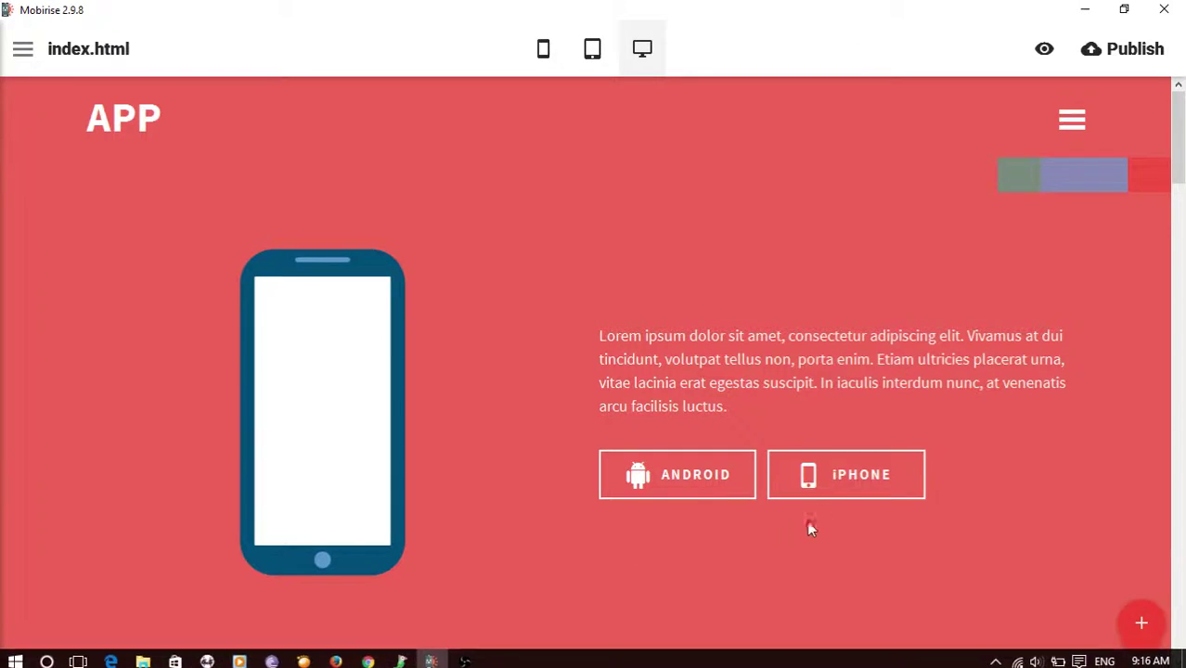
pyautogui.click(851, 474)
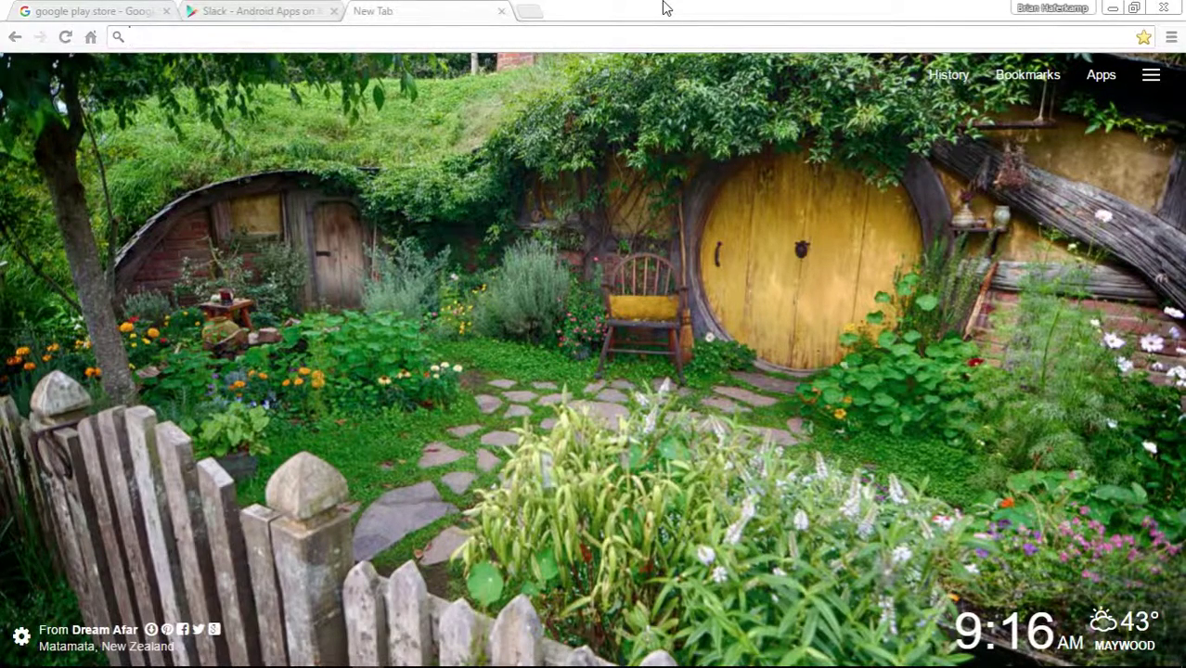
# Step: Load linkmaker.itunes.apple.com in the new Chrome tab
pyautogui.write('li')
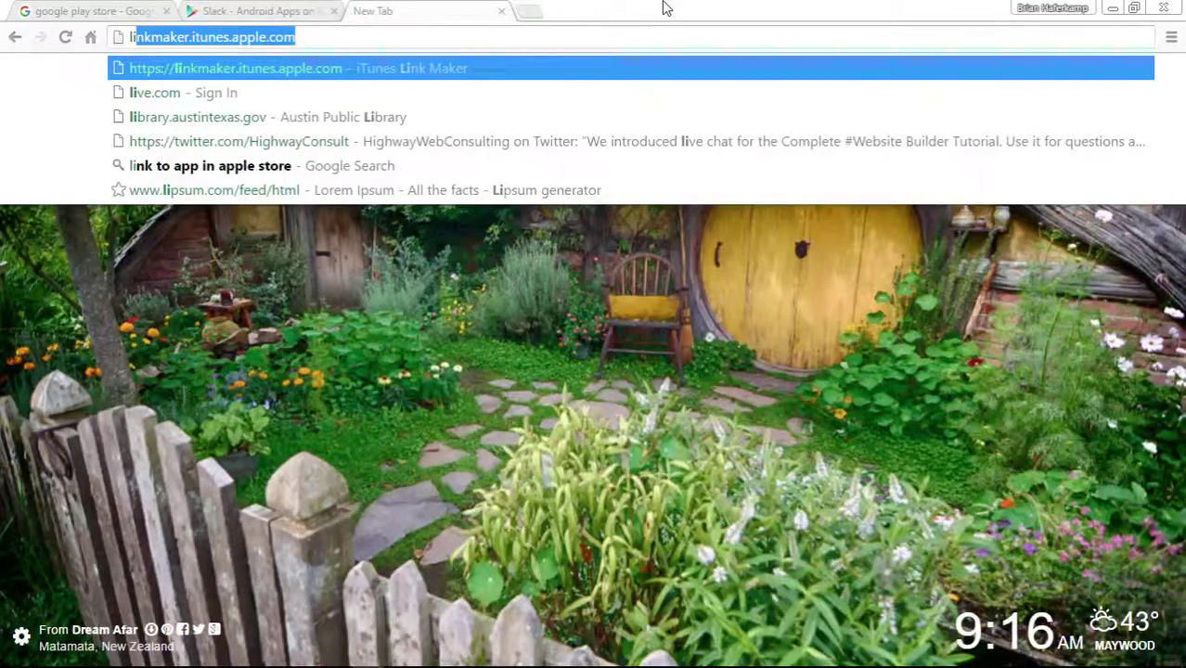
pyautogui.write('nkmaker.')
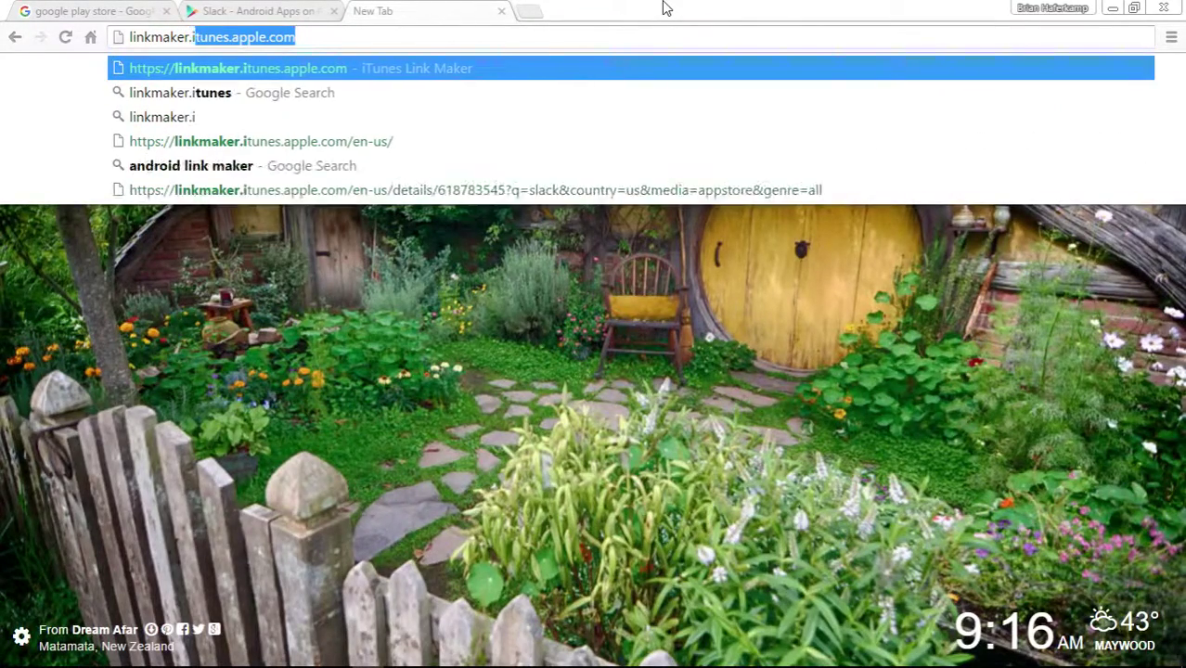
pyautogui.write('itunes.app')
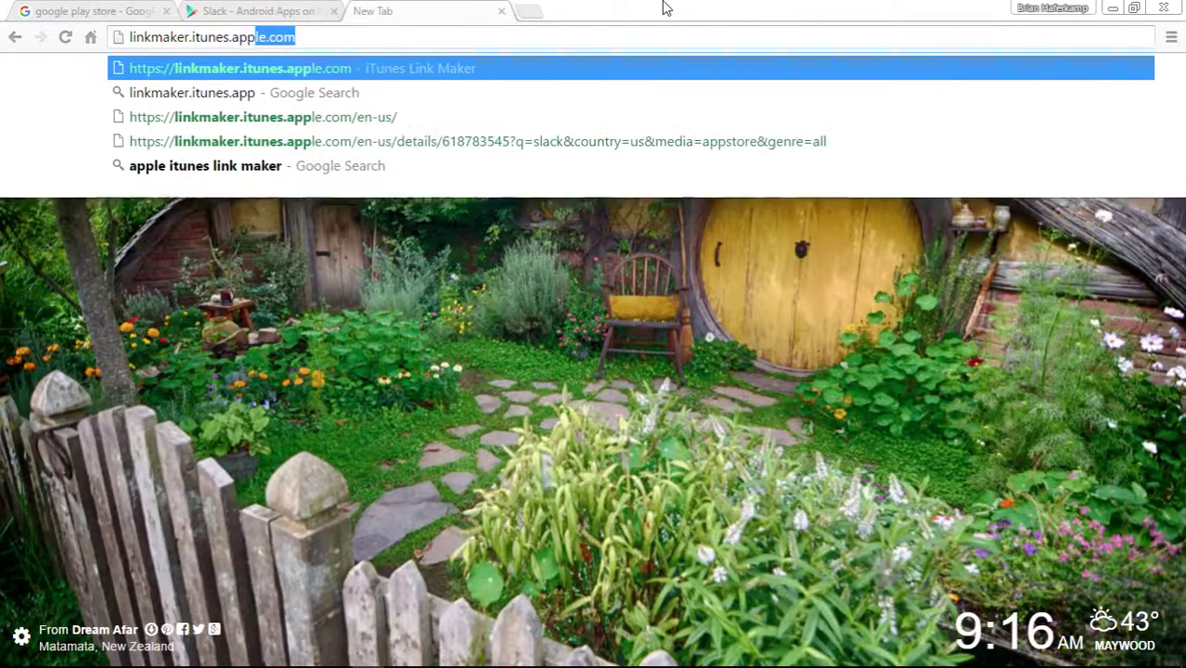
pyautogui.write('le.com')
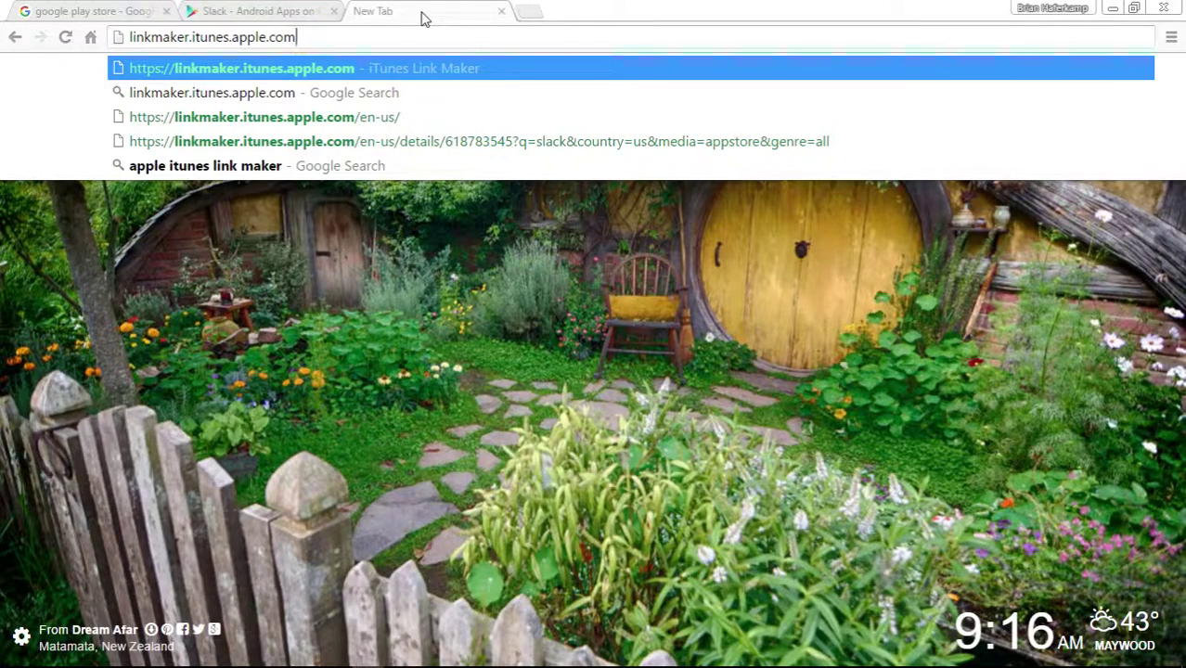
pyautogui.press('Return')
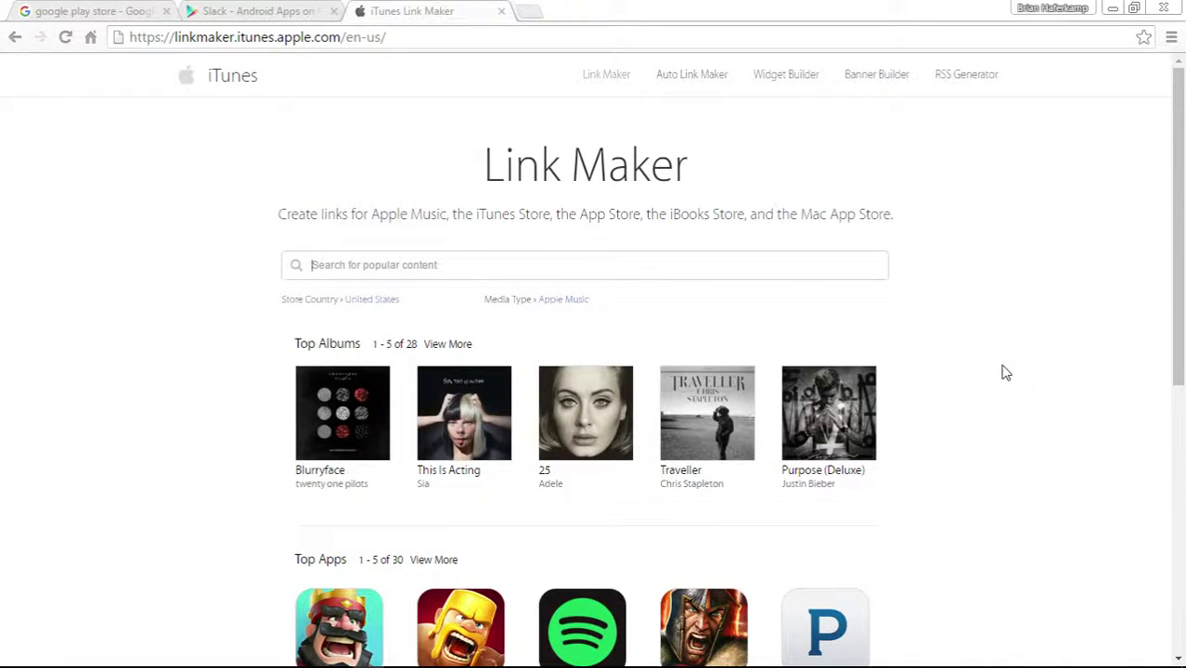
# Step: Search 'slack', filter to iOS Apps, and open Slack - Team Communication's details
pyautogui.scroll(-5, 1005, 372)
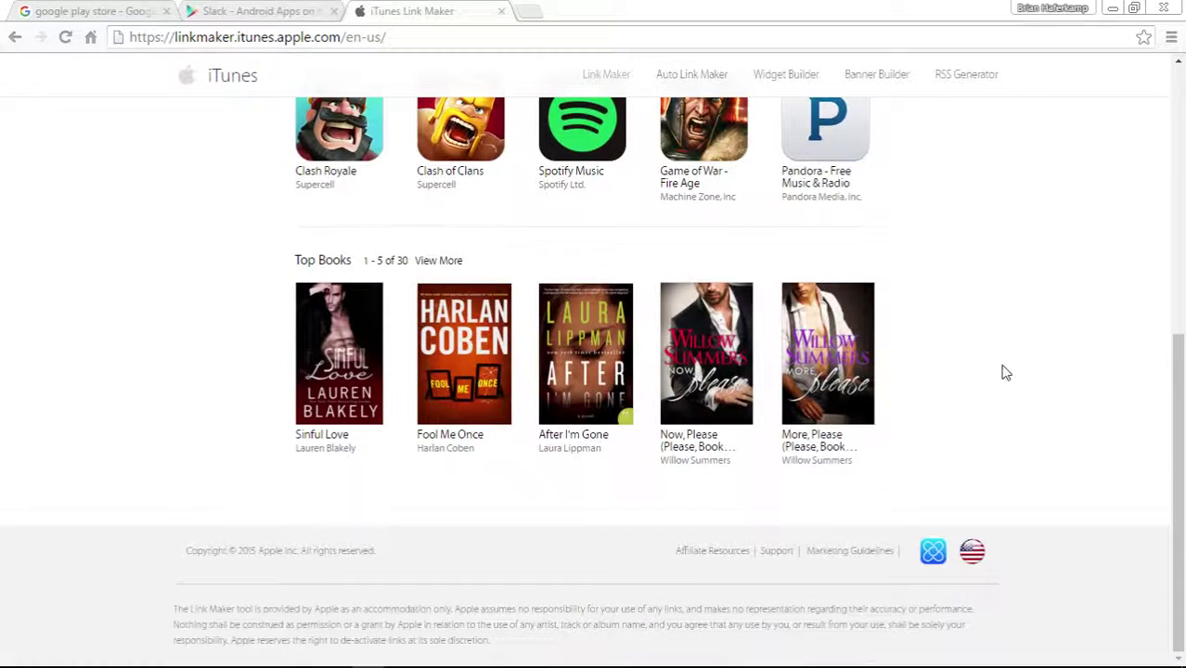
pyautogui.scroll(5, 974, 325)
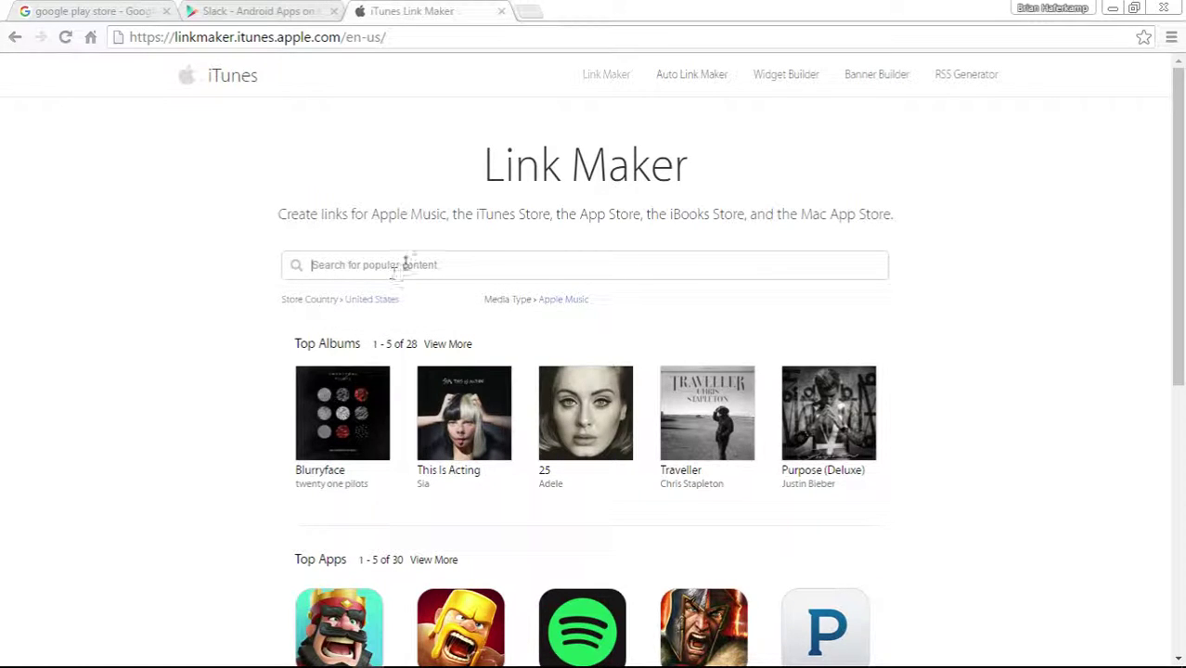
pyautogui.write('slack')
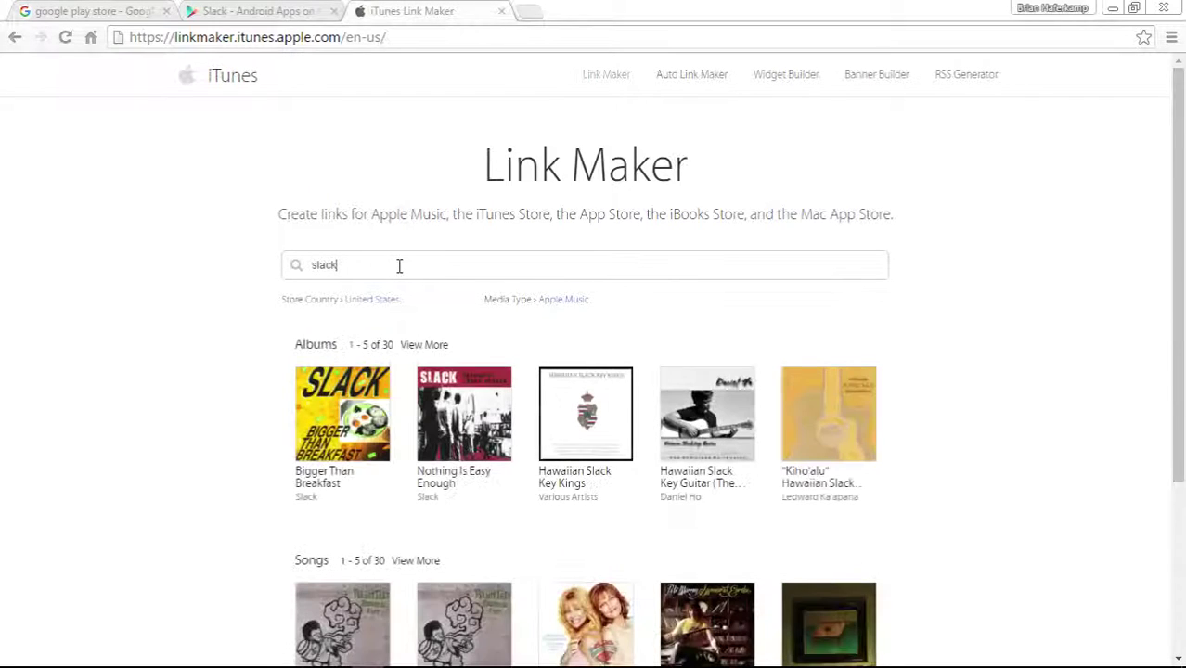
pyautogui.click(566, 304)
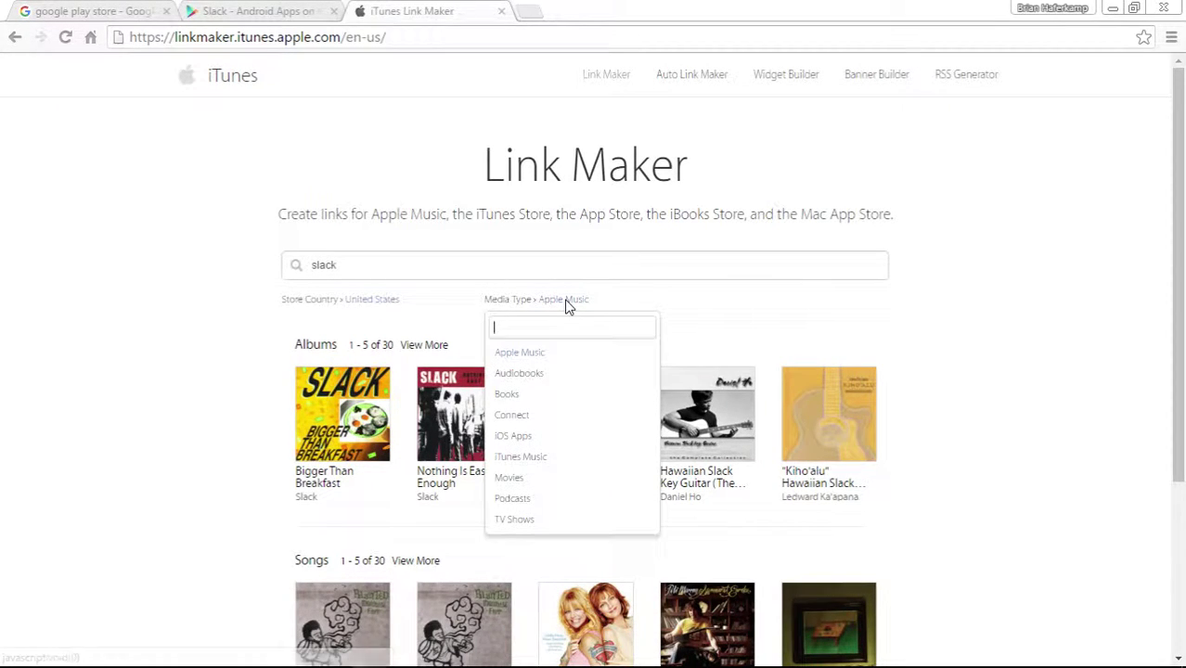
pyautogui.click(522, 438)
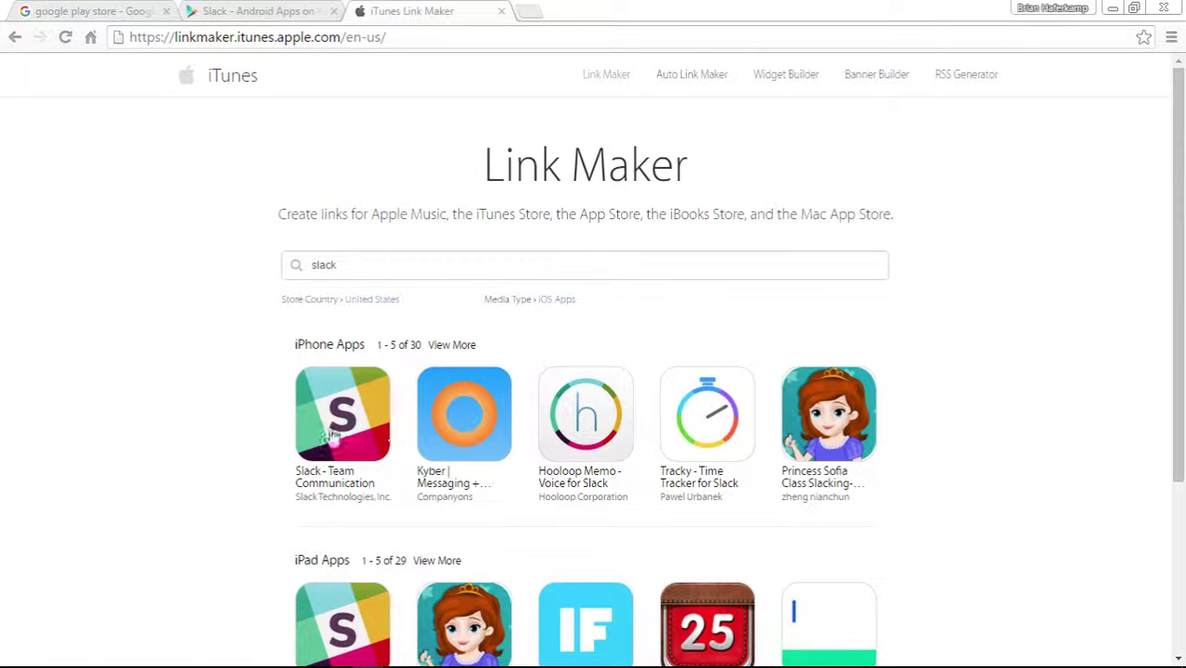
pyautogui.click(344, 414)
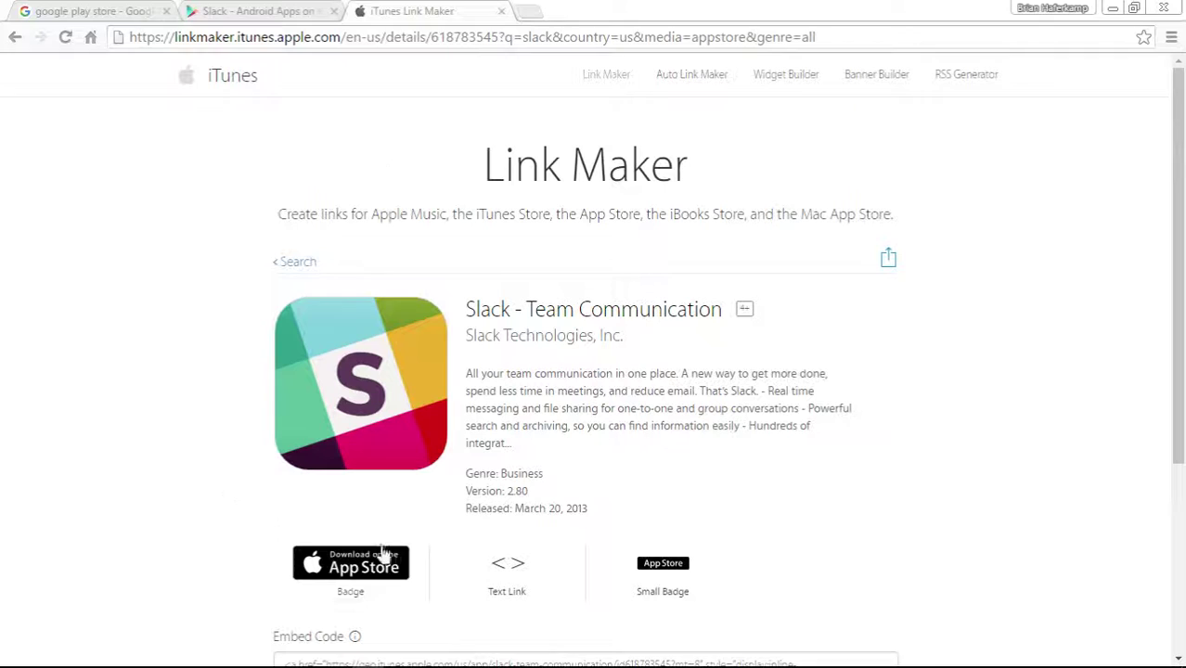
# Step: Copy Slack's Direct Link address from iTunes Link Maker, then switch back to the Google Play tab
pyautogui.scroll(-2, 1020, 299)
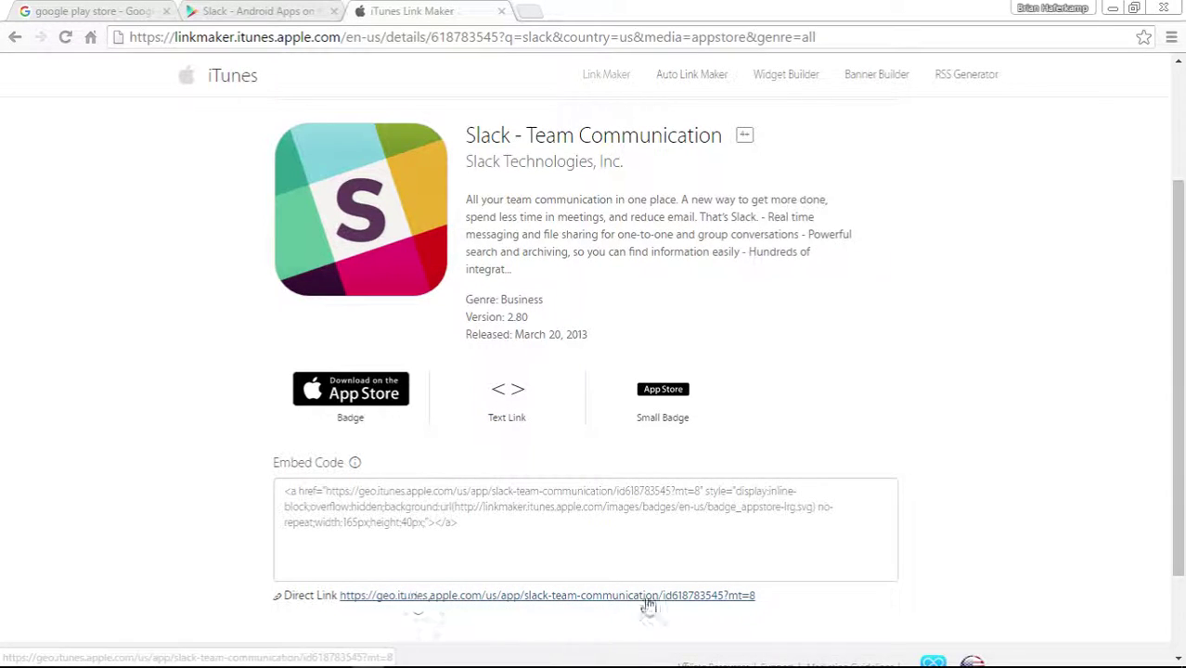
pyautogui.rightClick(596, 603)
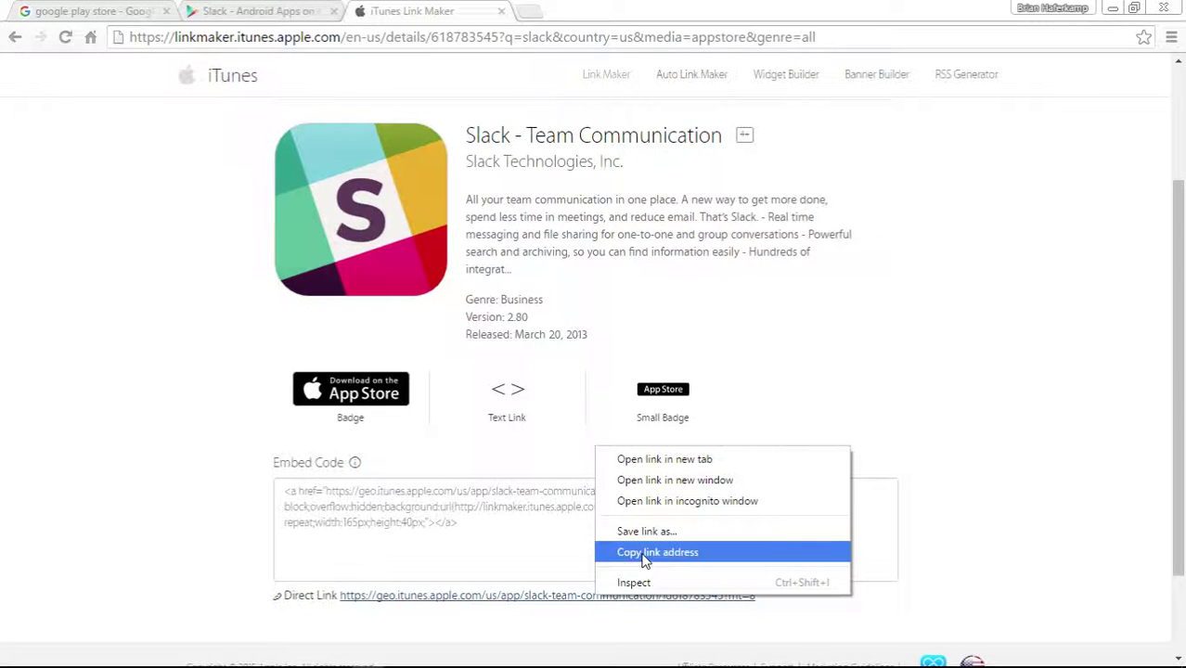
pyautogui.rightClick(552, 603)
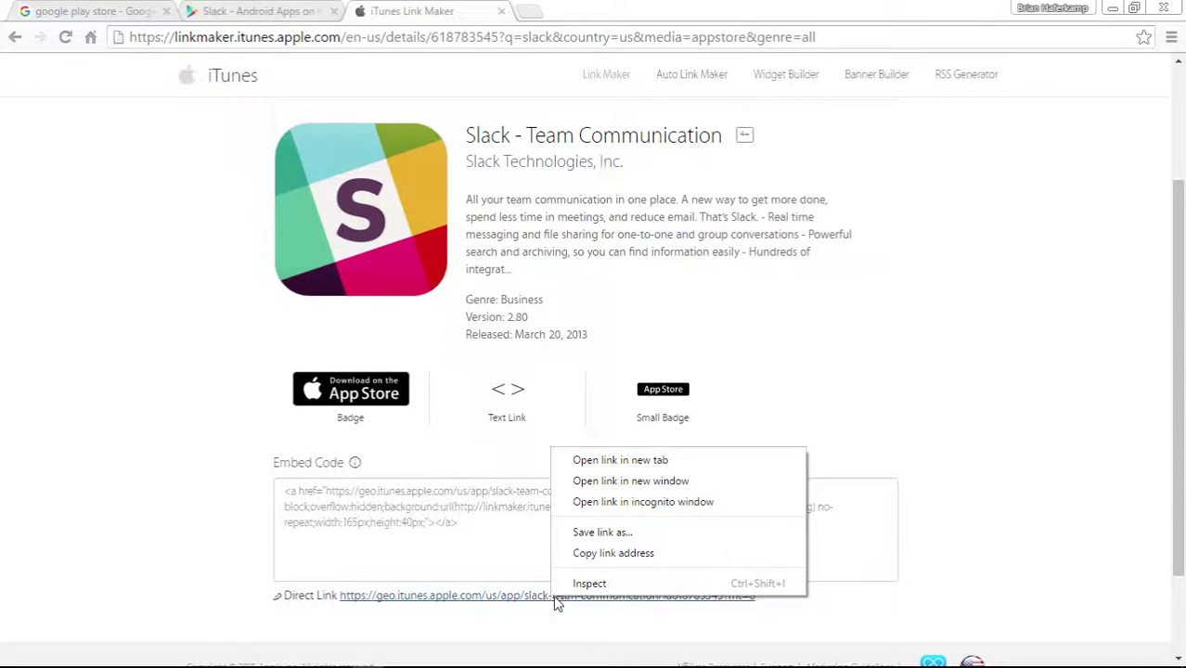
pyautogui.click(593, 554)
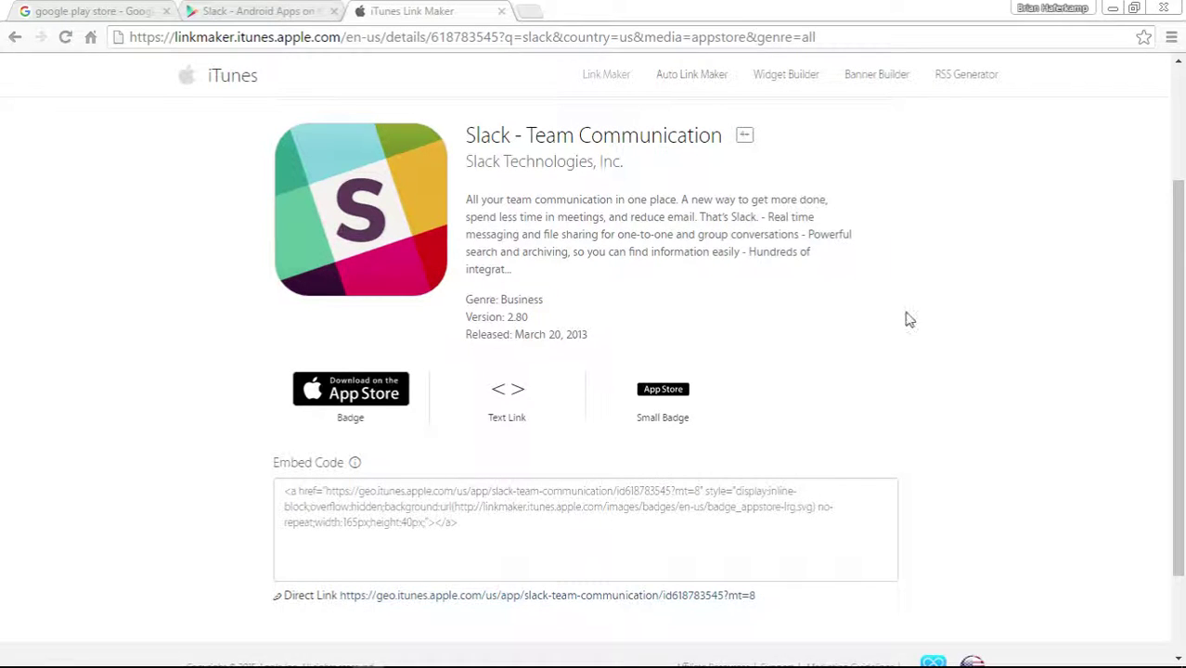
pyautogui.click(275, 13)
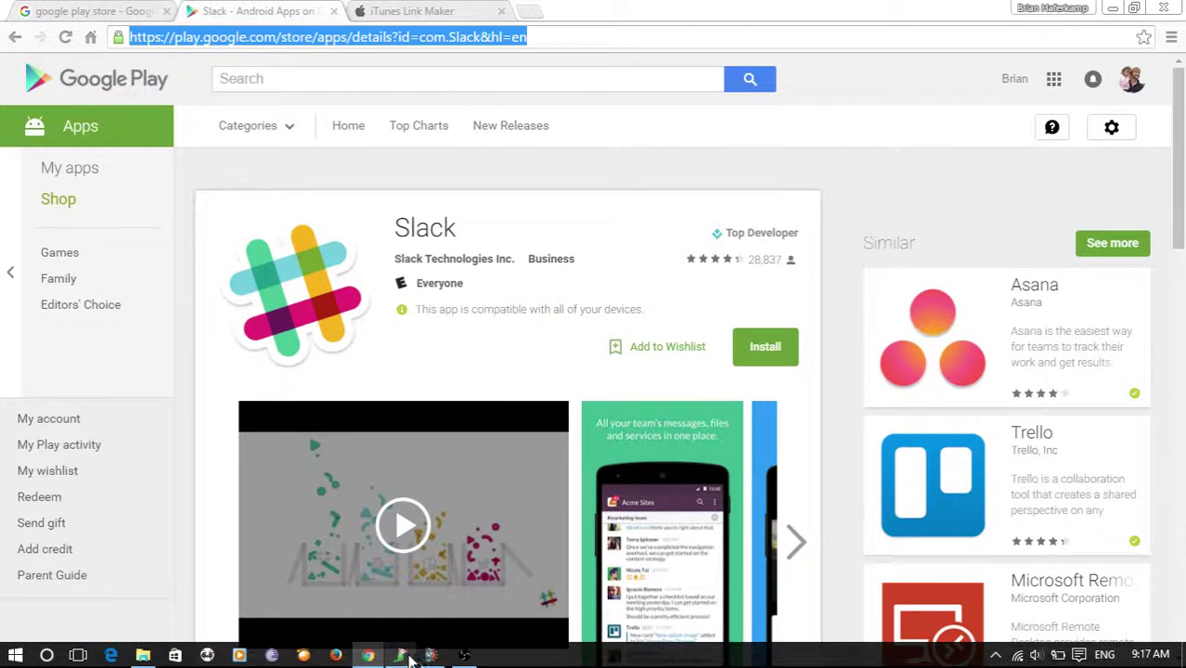
# Step: Give the iPHONE button the pasted Slack iTunes link, opening in a new window, and insert it
pyautogui.click(409, 657)
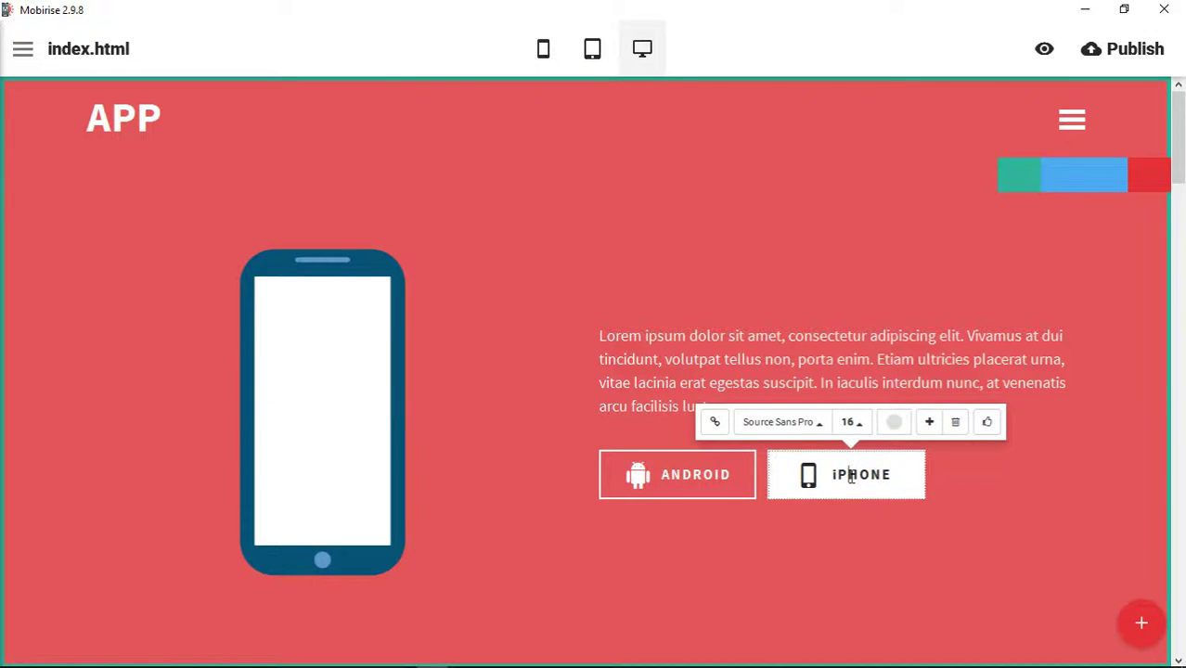
pyautogui.click(693, 480)
pyautogui.click(894, 473)
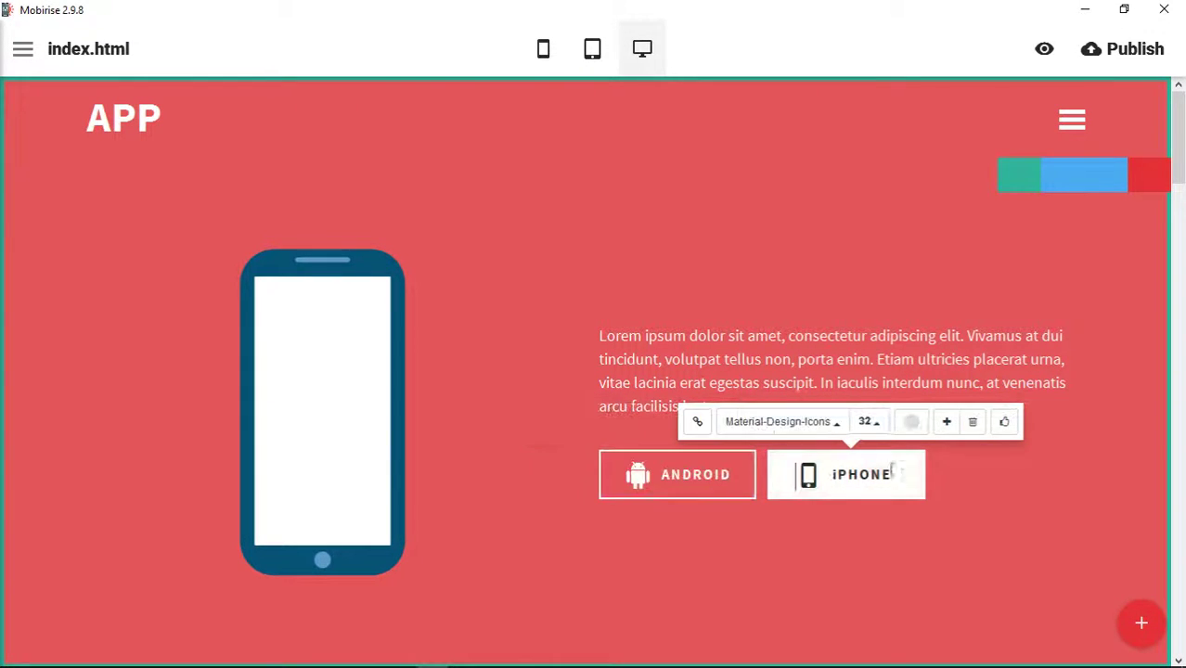
pyautogui.click(699, 423)
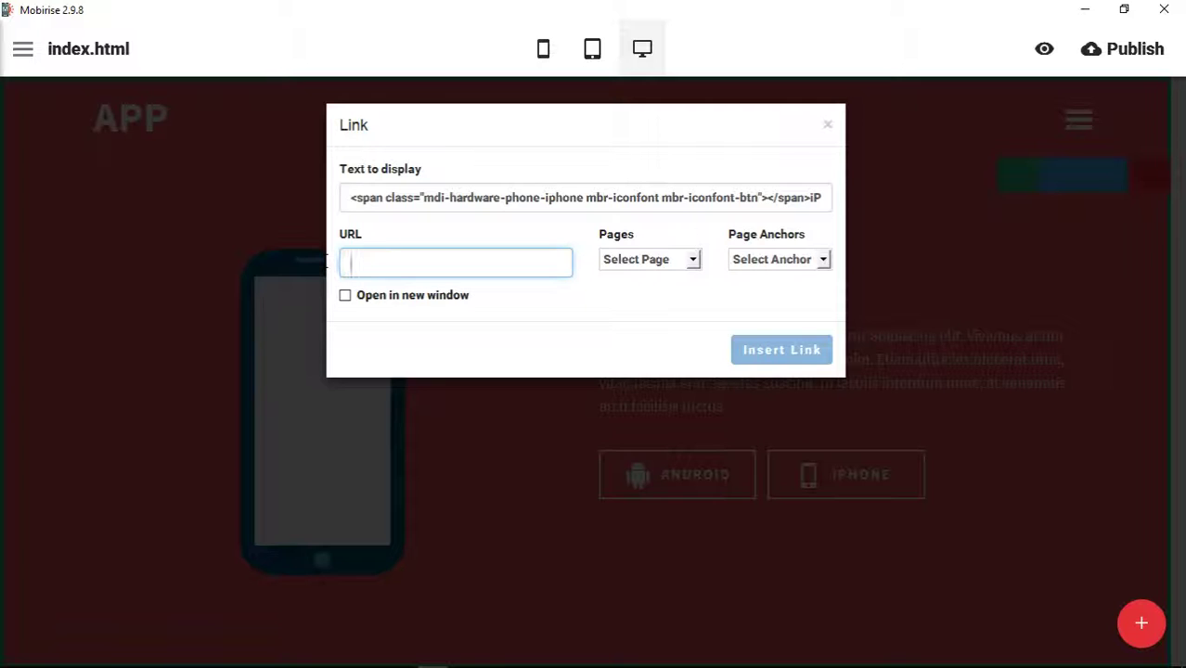
pyautogui.rightClick(464, 261)
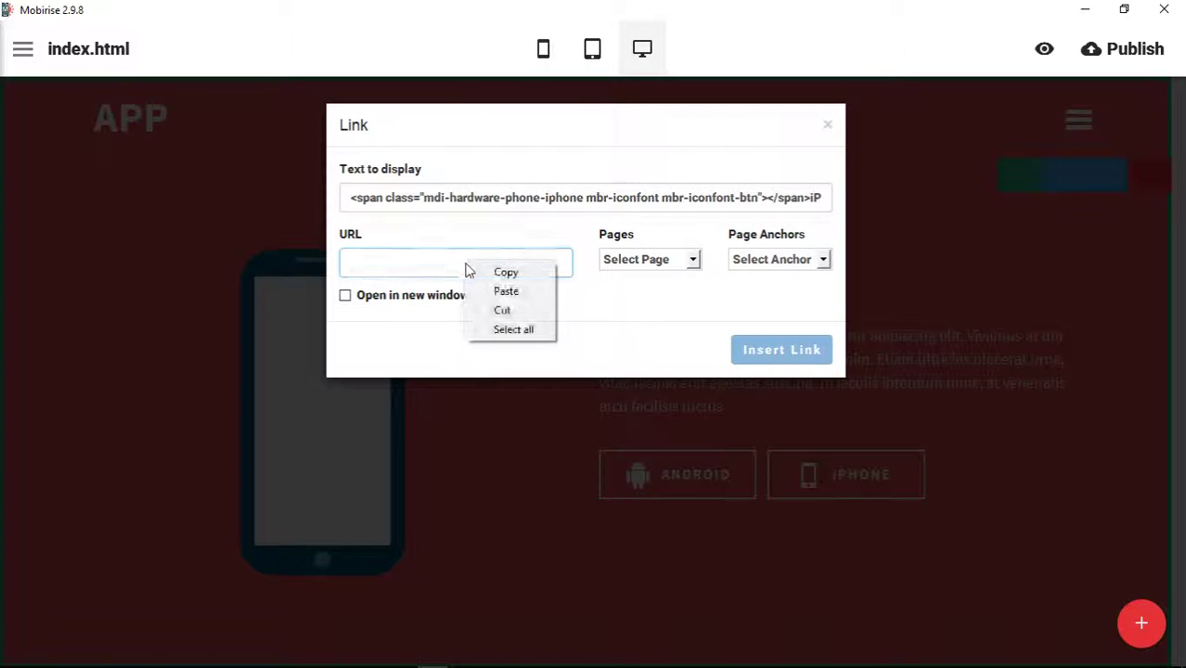
pyautogui.click(501, 289)
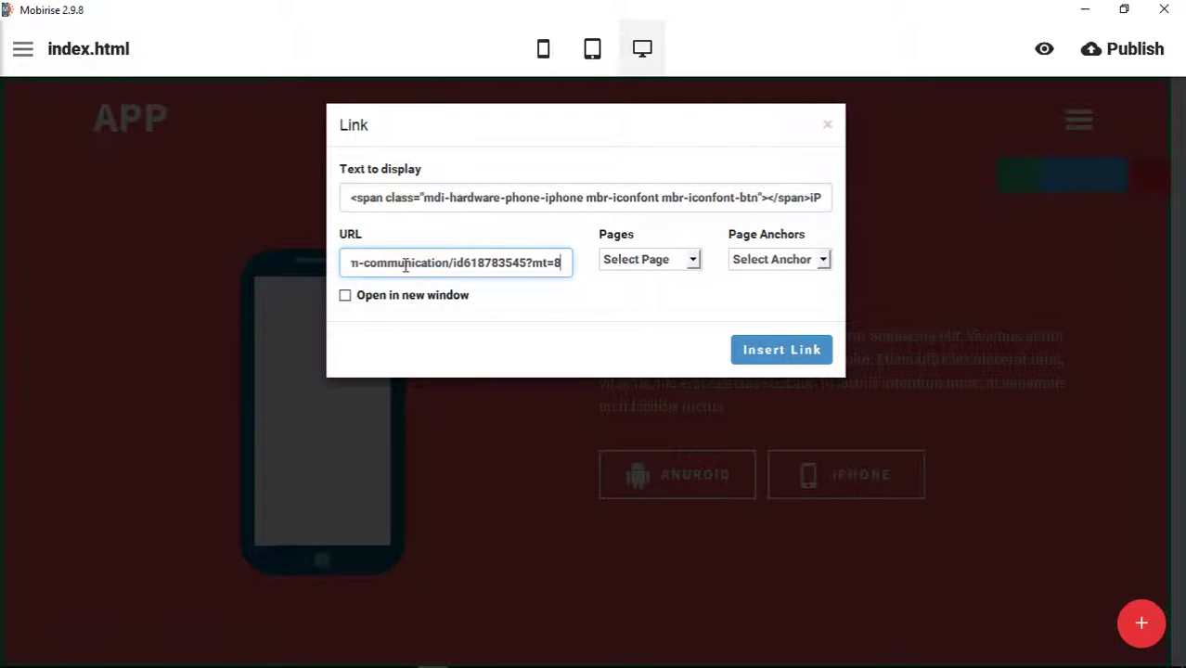
pyautogui.moveTo(406, 264); pyautogui.dragTo(337, 266)
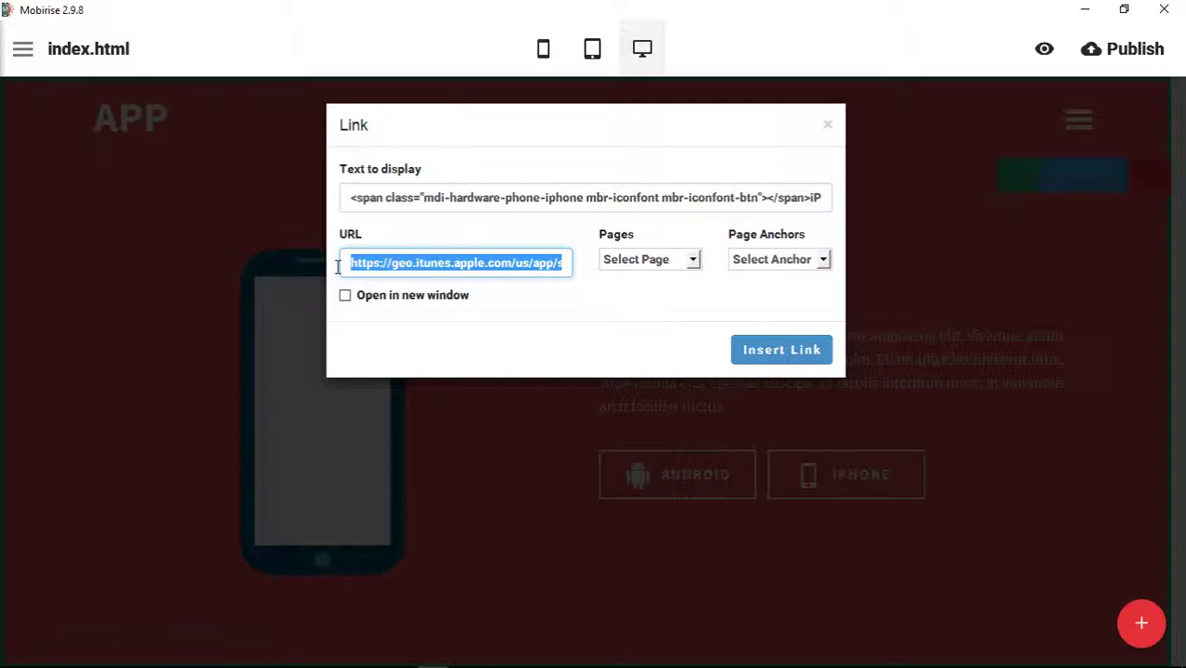
pyautogui.moveTo(556, 262); pyautogui.dragTo(586, 265)
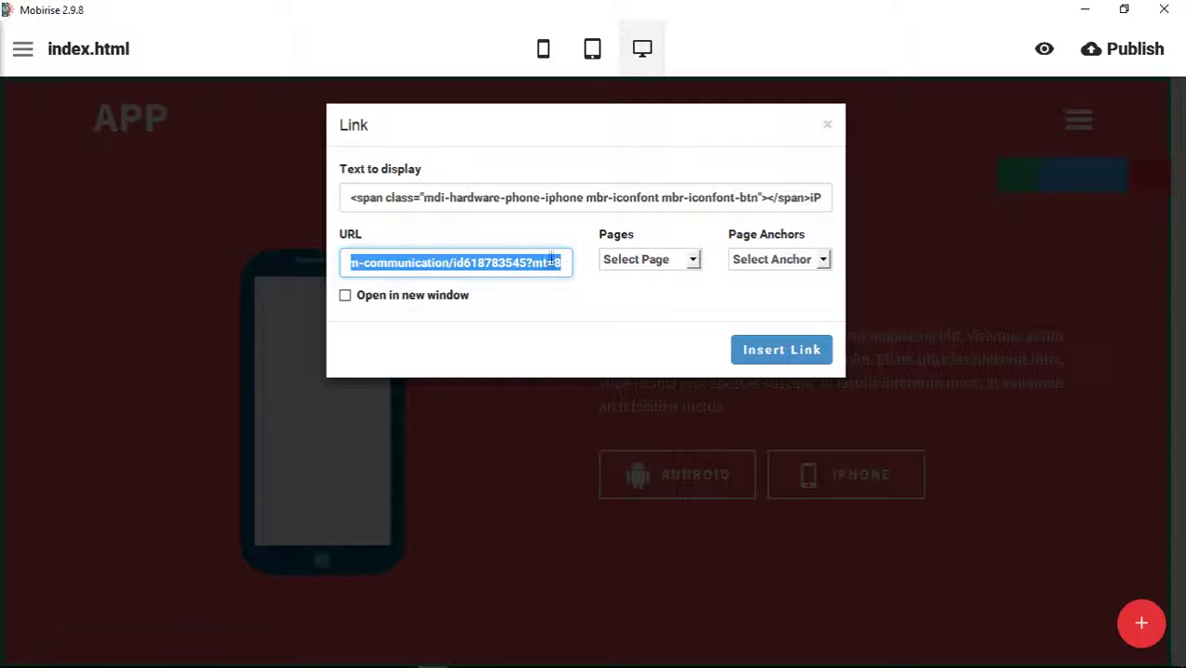
pyautogui.click(551, 264)
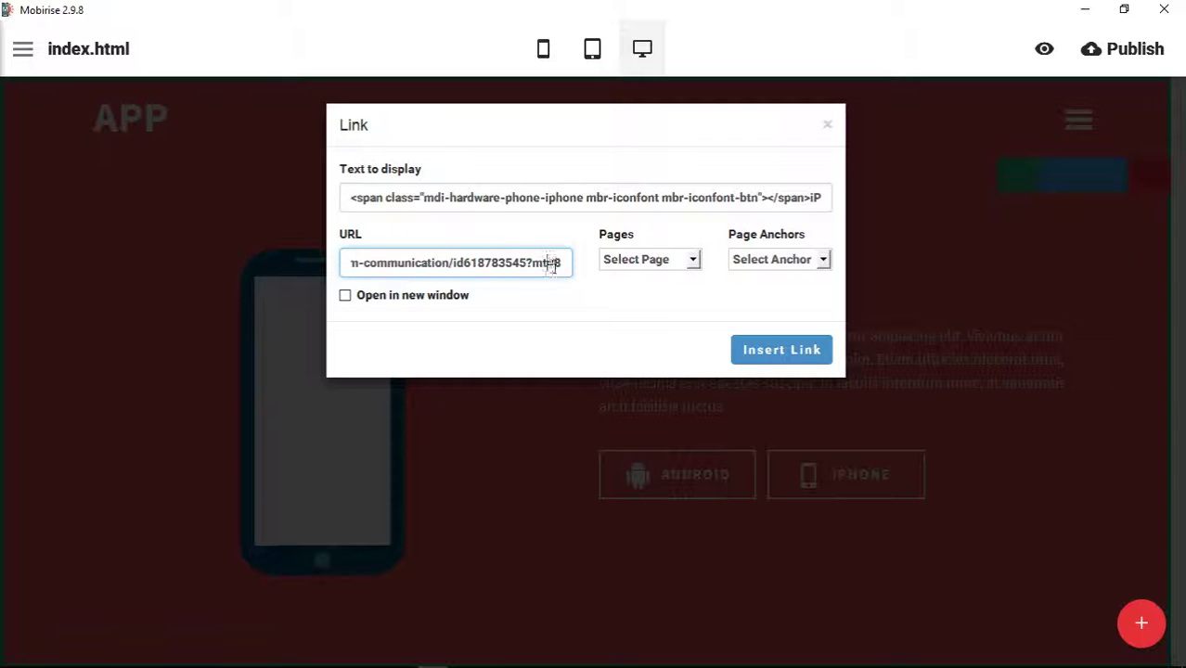
pyautogui.click(373, 296)
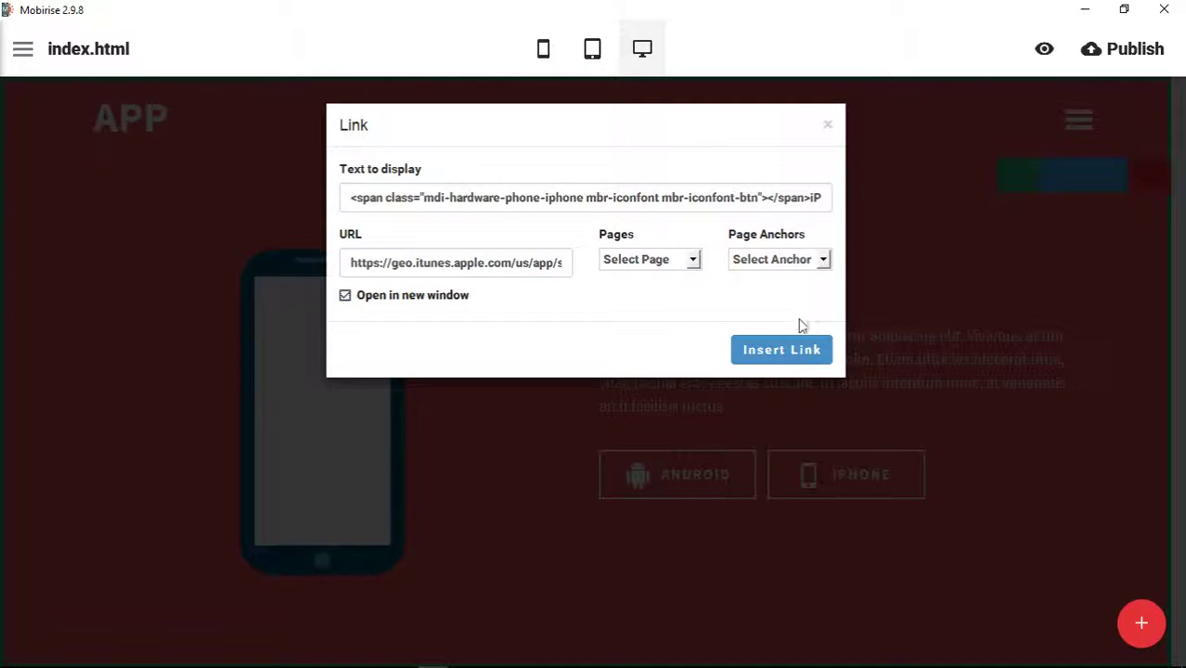
pyautogui.click(781, 354)
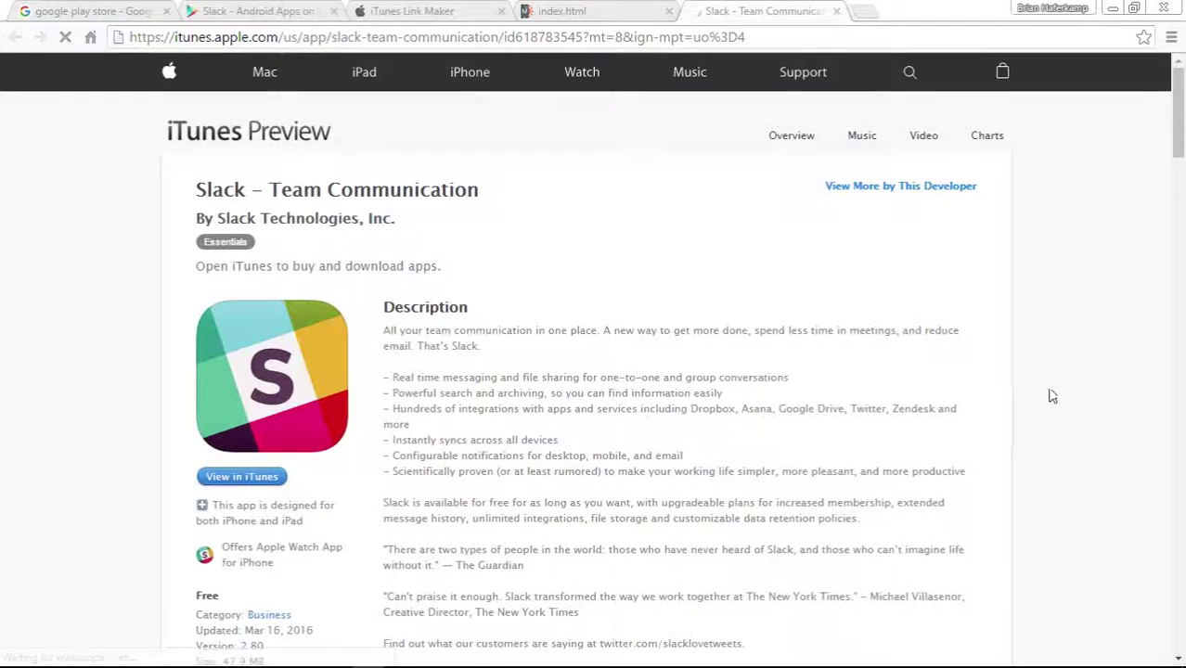
pyautogui.scroll(-3, 1059, 466)
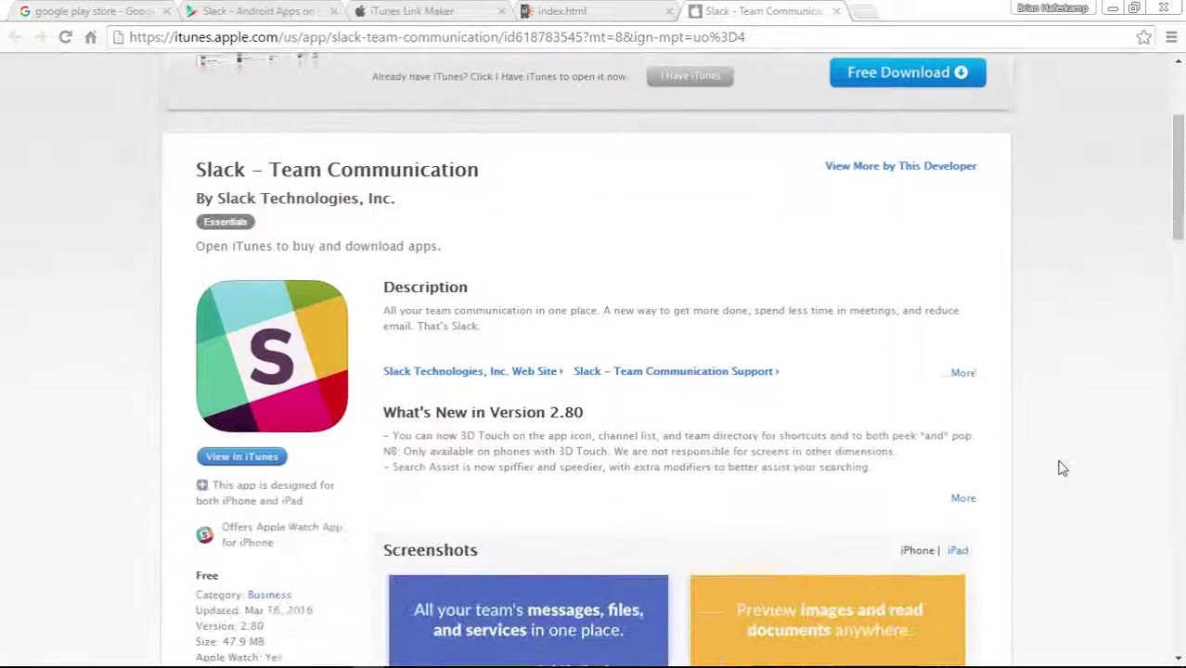
pyautogui.scroll(-4, 1014, 492)
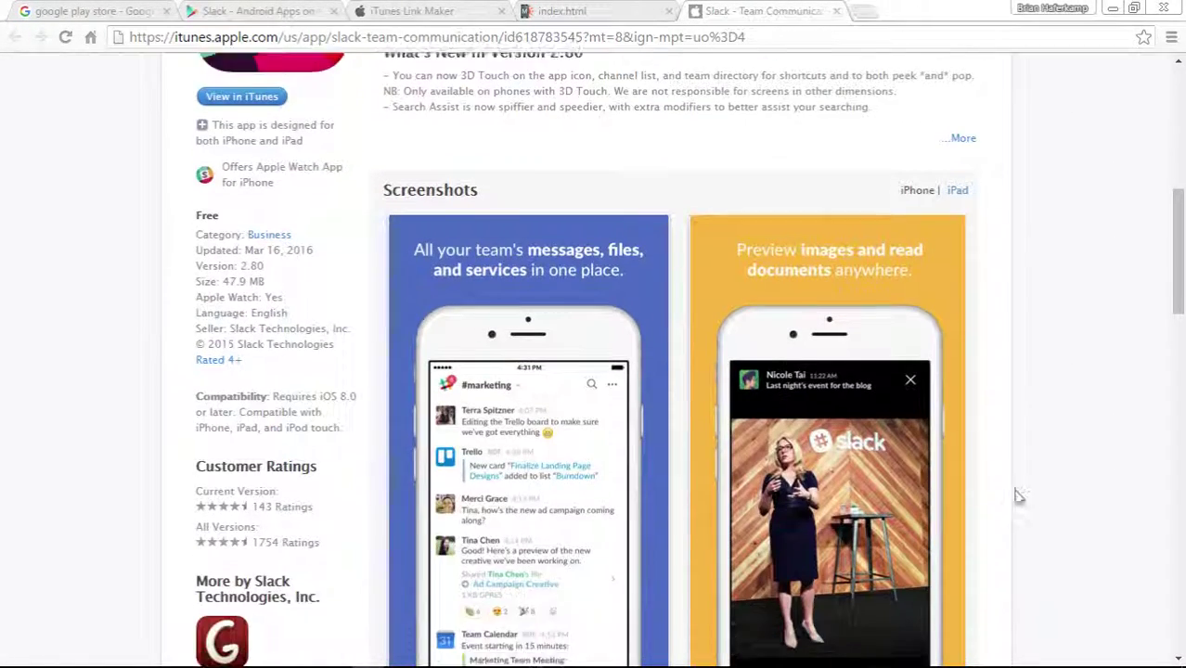
pyautogui.scroll(-9, 939, 484)
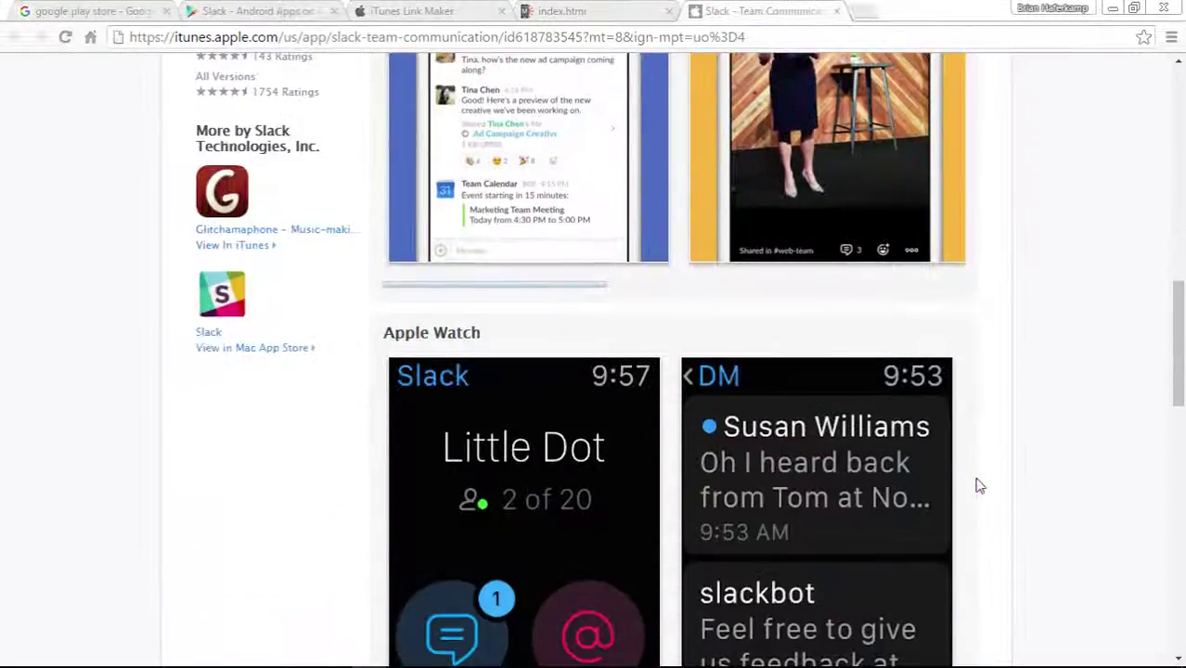
pyautogui.scroll(-5, 977, 487)
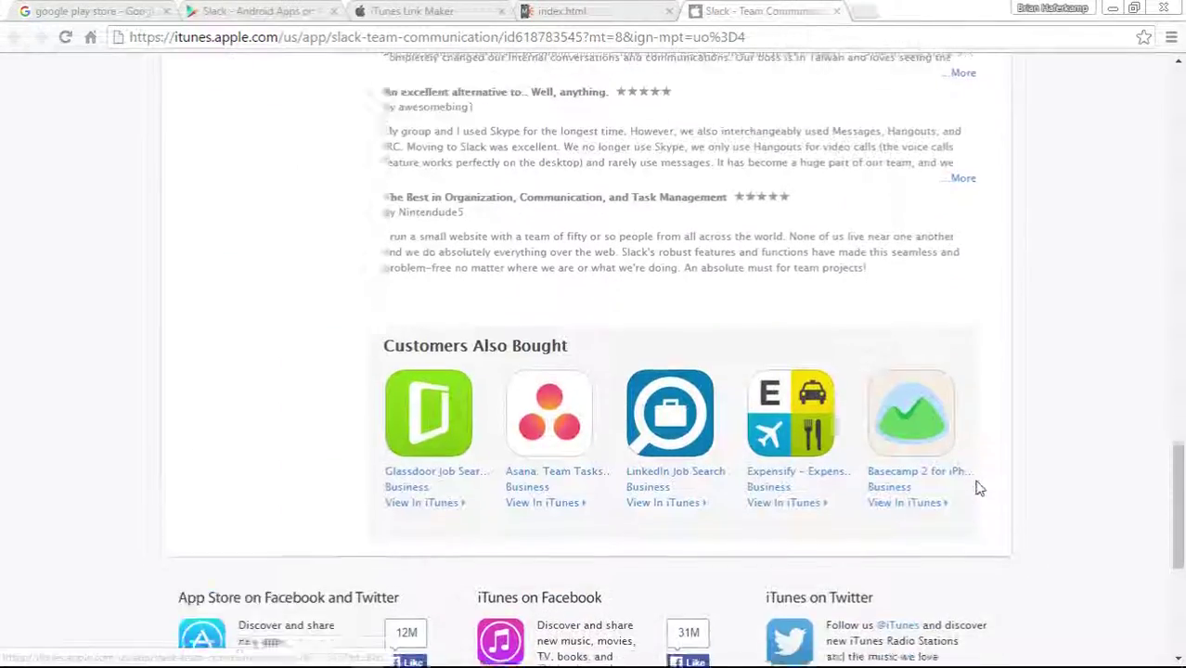
pyautogui.scroll(5, 980, 492)
pyautogui.scroll(13, 977, 493)
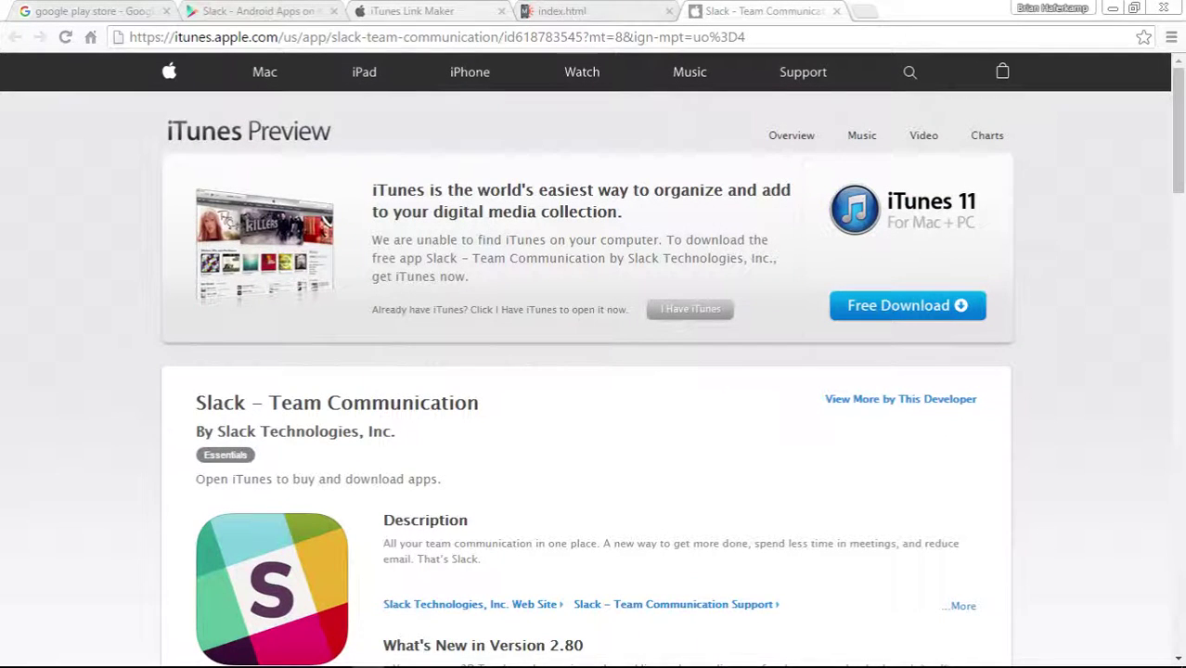
pyautogui.click(450, 654)
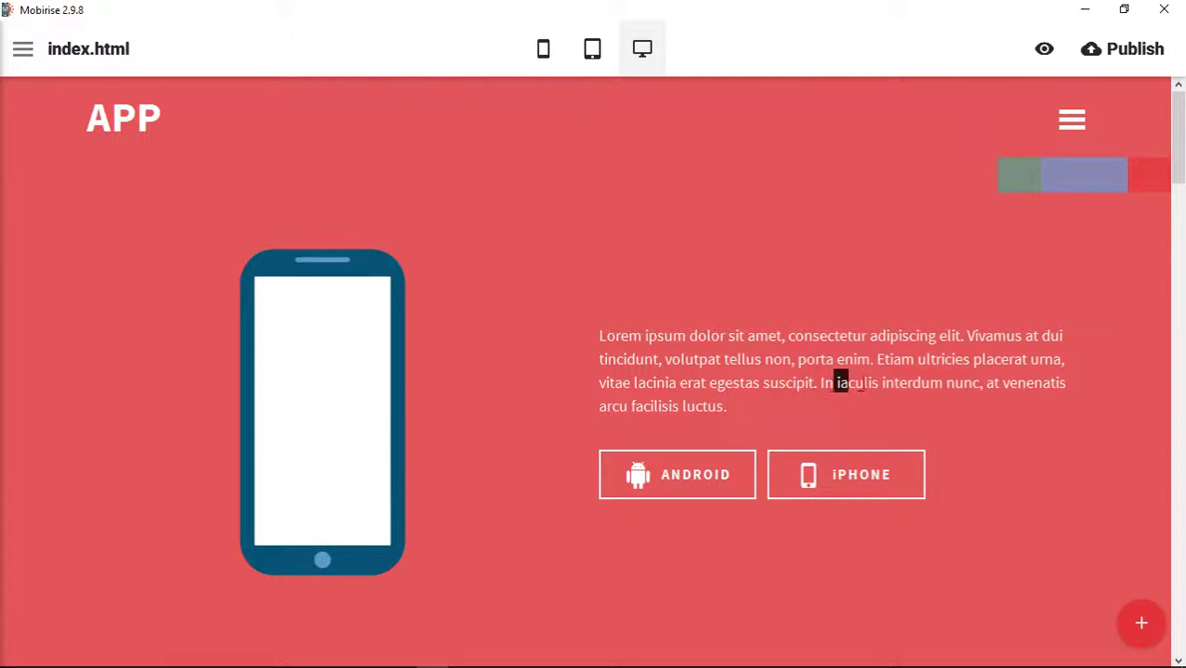
pyautogui.moveTo(836, 382); pyautogui.dragTo(963, 383)
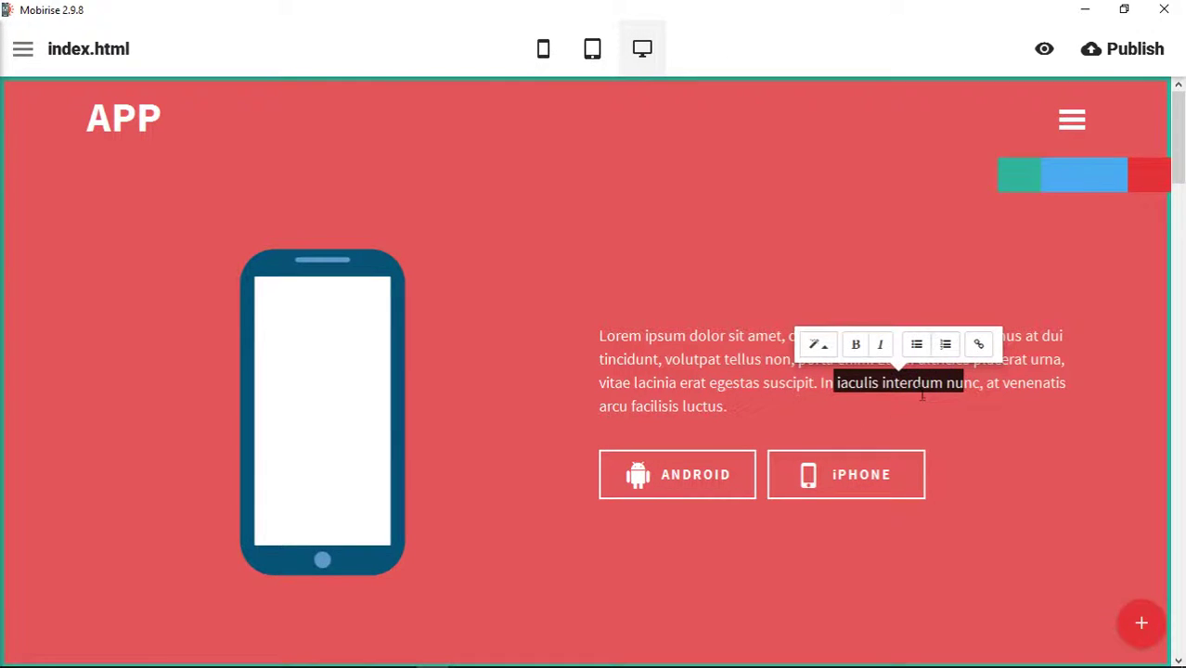
pyautogui.click(977, 345)
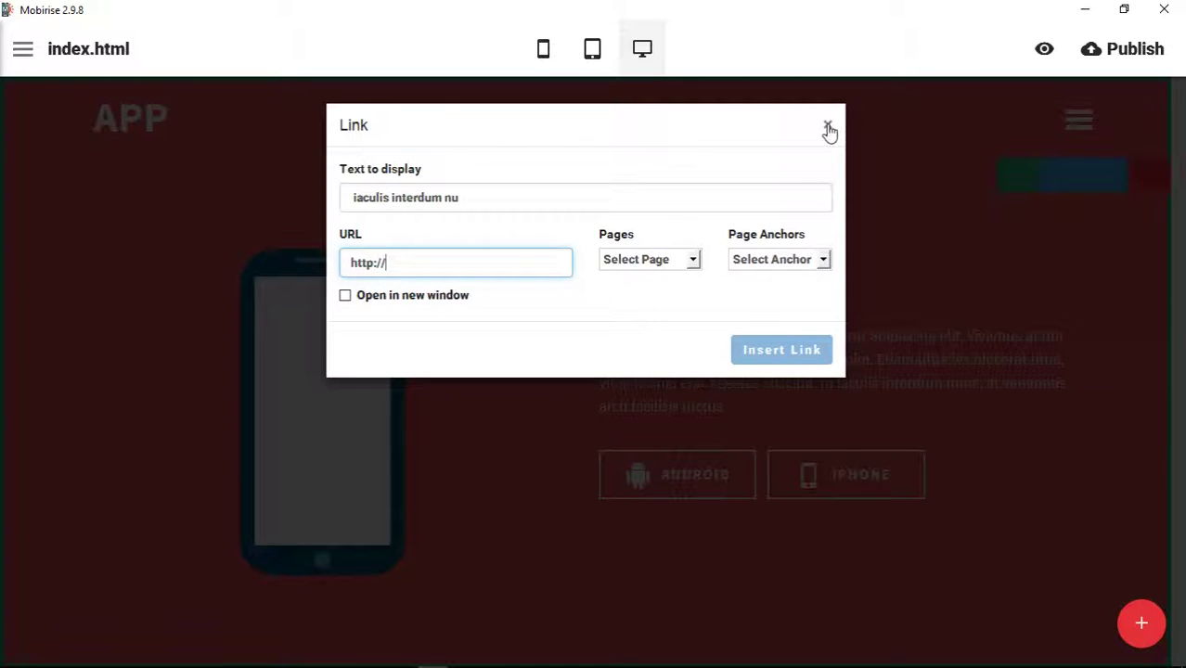
pyautogui.moveTo(429, 262); pyautogui.dragTo(331, 267)
pyautogui.click(827, 125)
pyautogui.click(1009, 409)
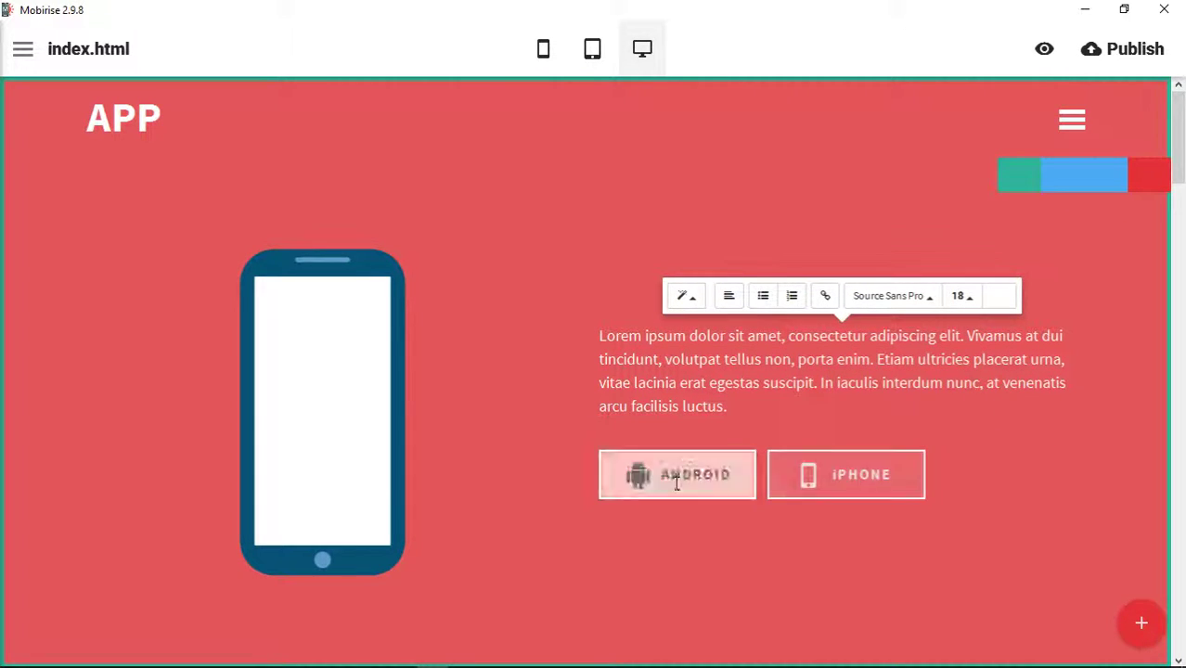
# Step: Retype the period after 'luctus' and scroll down to the iPHONE and ANDROID DOWNLOAD buttons
pyautogui.press('BackSpace')
pyautogui.write('.')
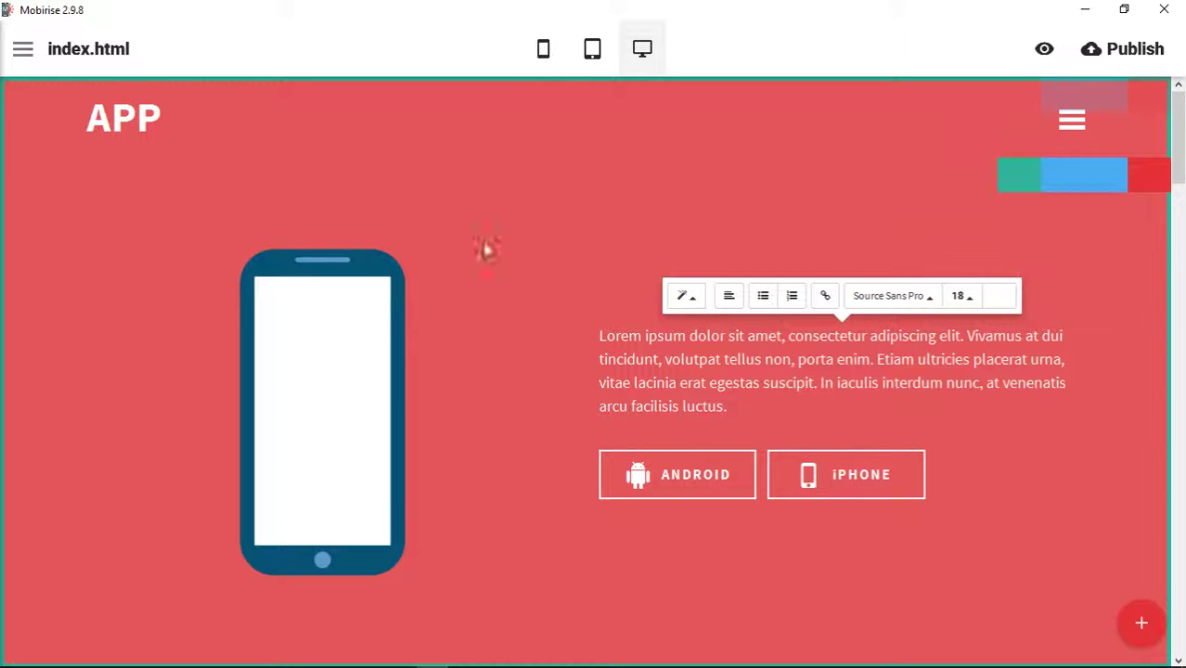
pyautogui.scroll(-5, 518, 418)
pyautogui.scroll(-6, 520, 410)
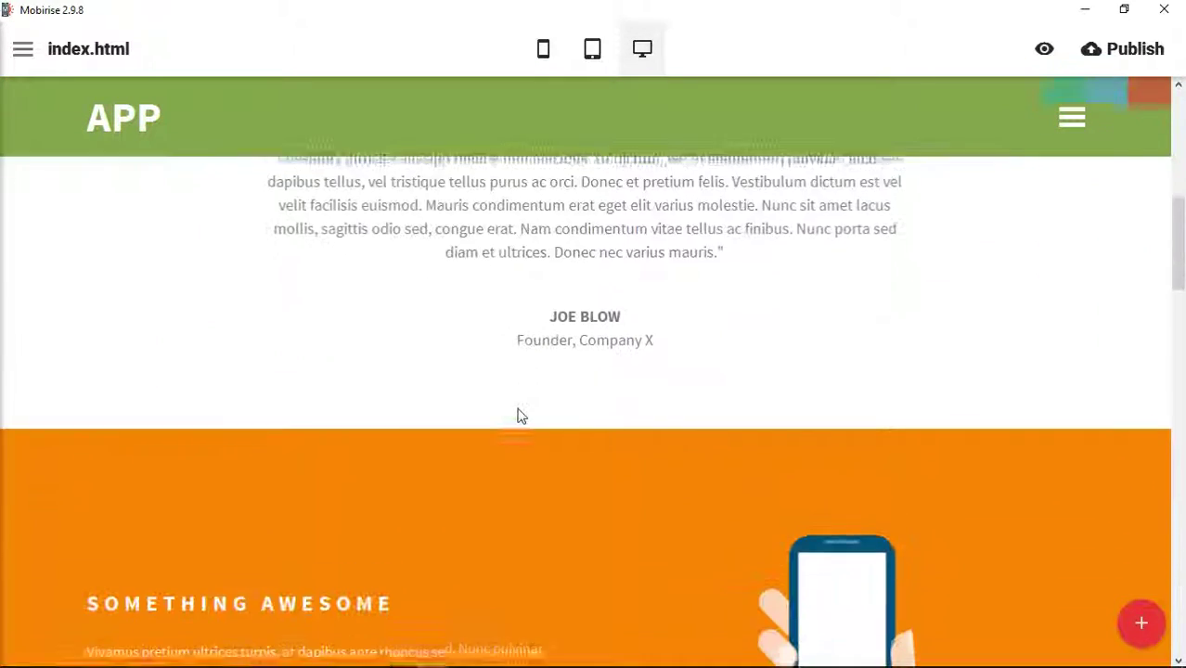
pyautogui.scroll(-8, 645, 423)
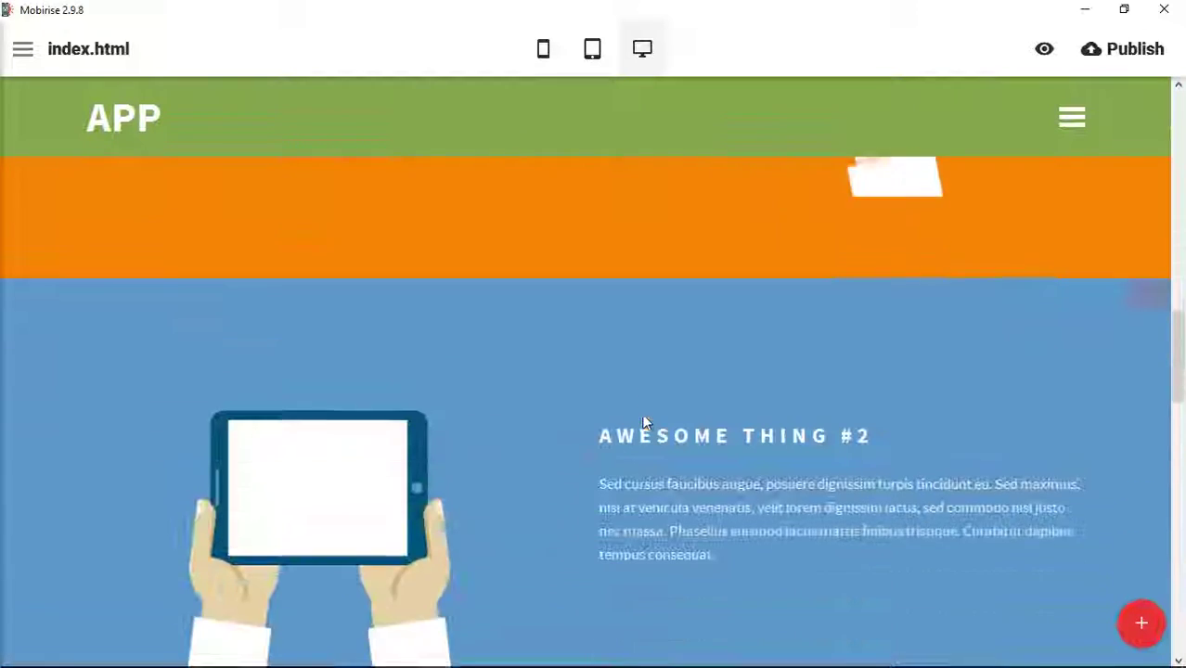
pyautogui.scroll(-10, 641, 413)
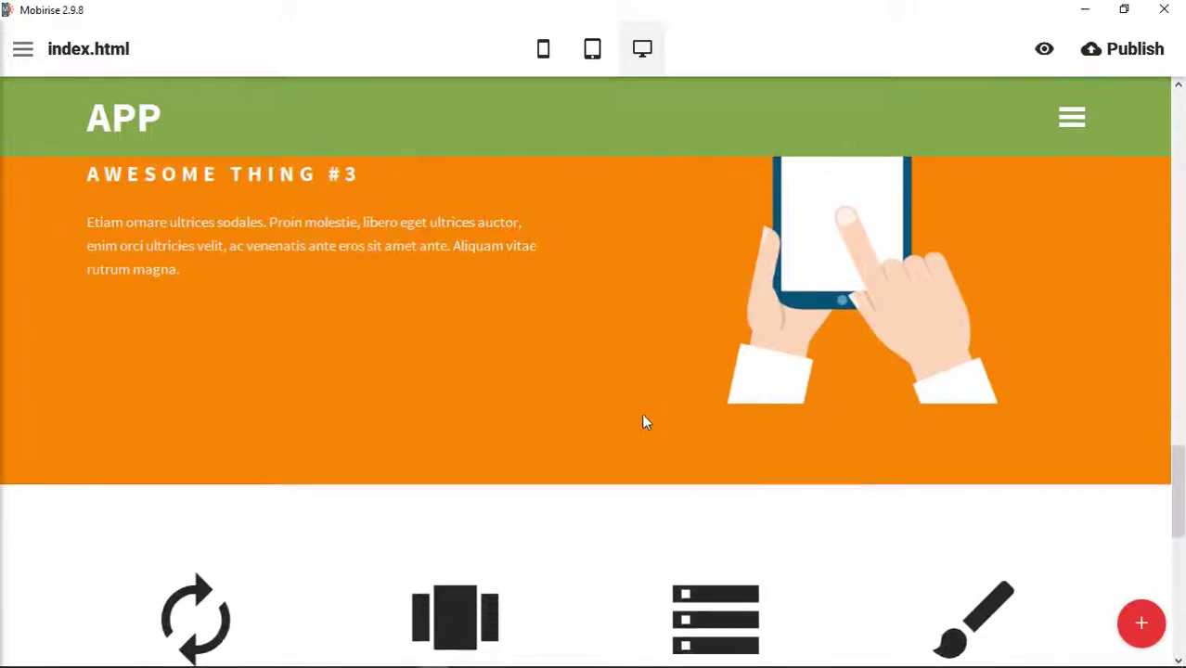